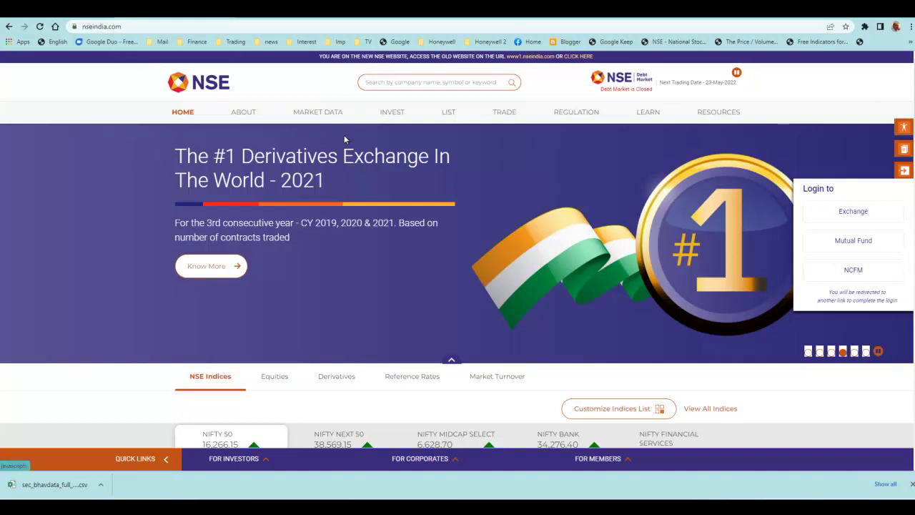
Step: Show the MARKET DATA mega-menu in the NSE India top navigation bar
mouse_move(321, 116)
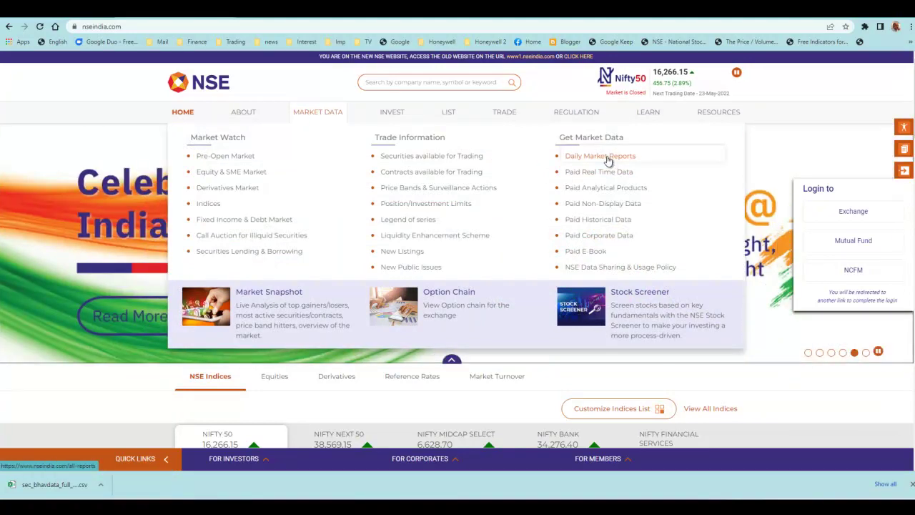
Step: Download the 20-May-2022 Full Bhavcopy and Security Deliverable data CSV, then go to the old NSE site
click(609, 160)
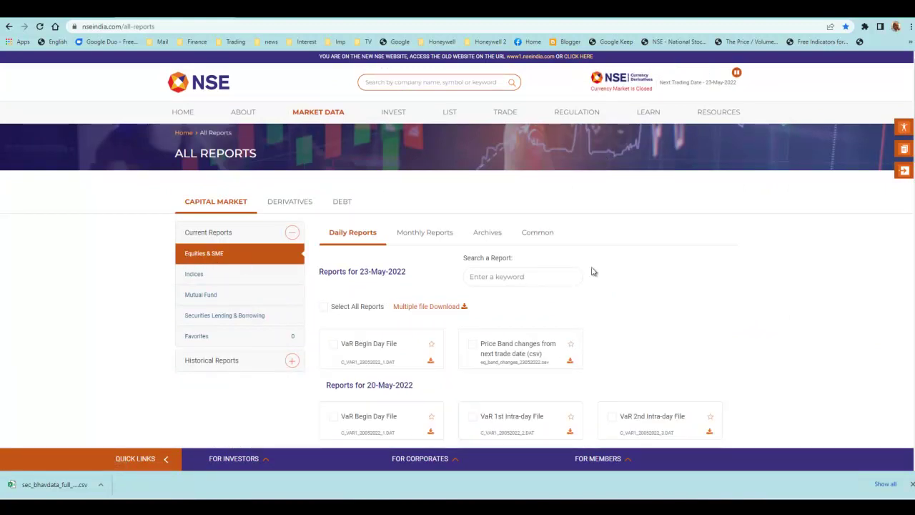
scroll(593, 271, down, 3)
scroll(600, 277, down, 1)
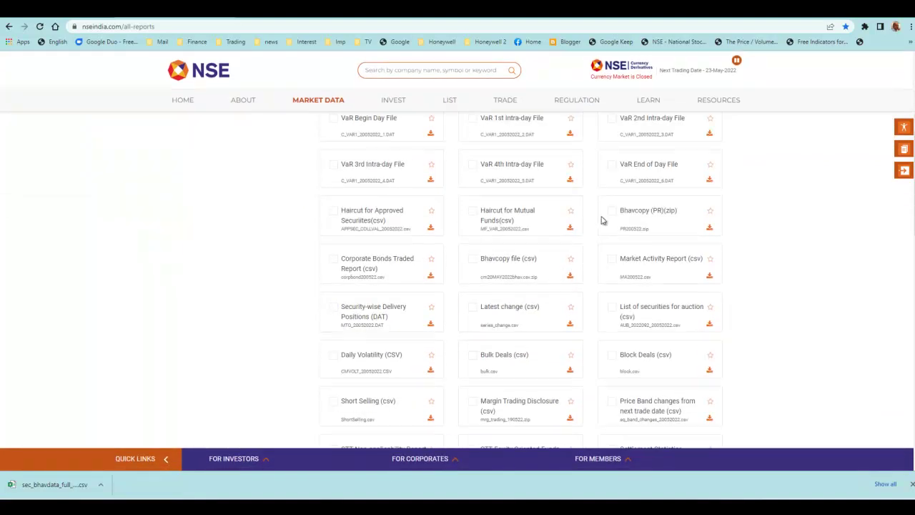
scroll(808, 189, down, 2)
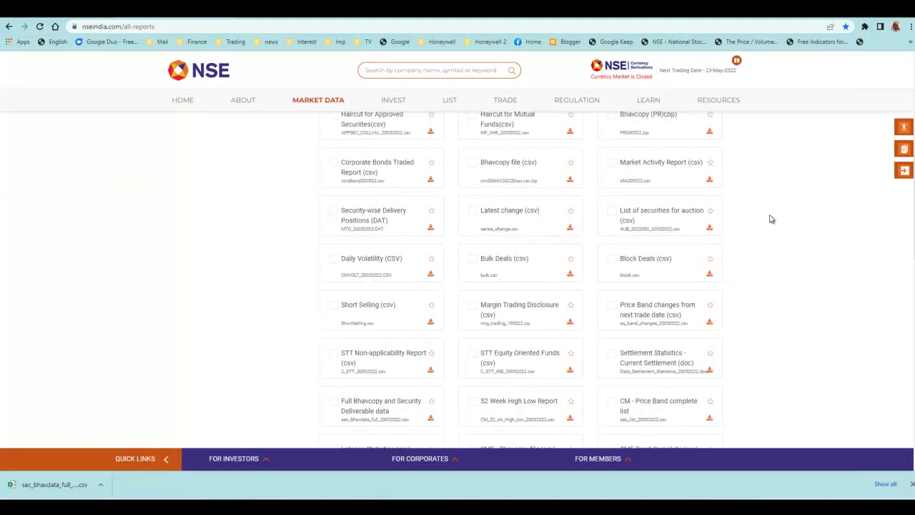
scroll(472, 275, down, 1)
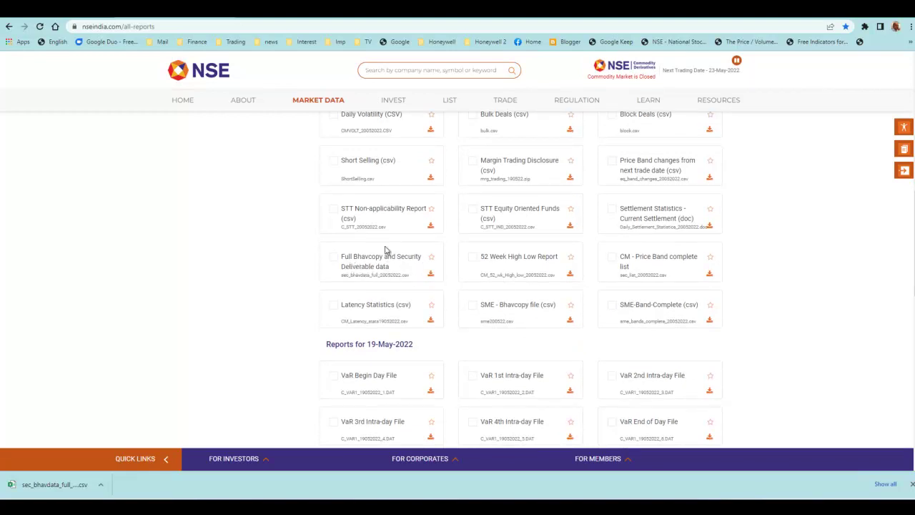
click(431, 276)
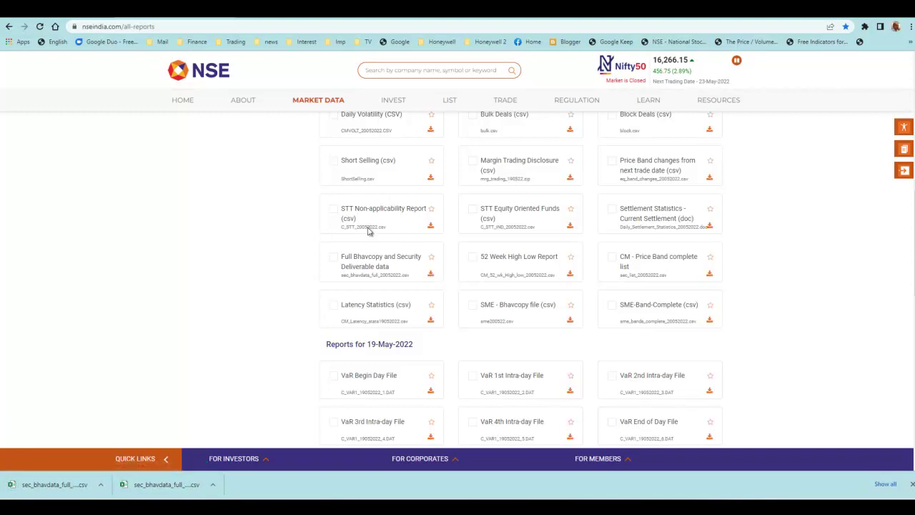
click(400, 42)
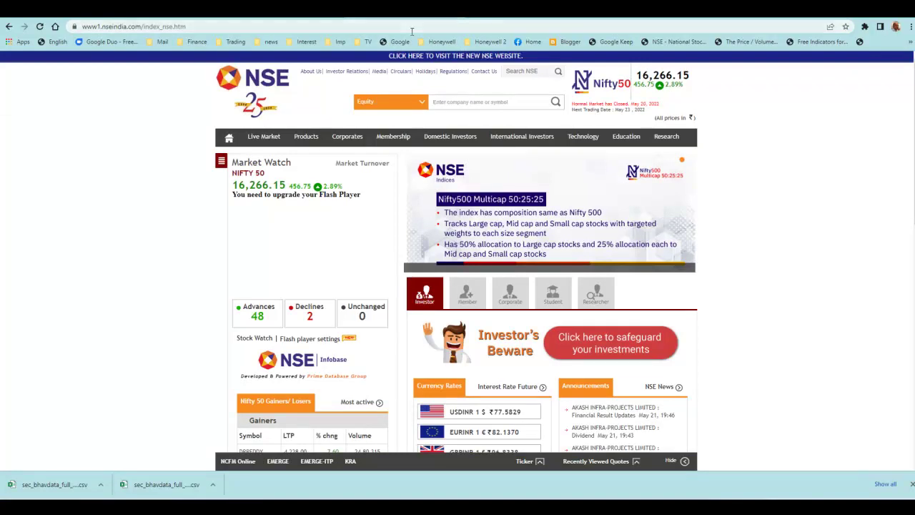
Step: Go through Products > Equities > Historical Data to the Security-wise Price/Volume Archives search
click(308, 140)
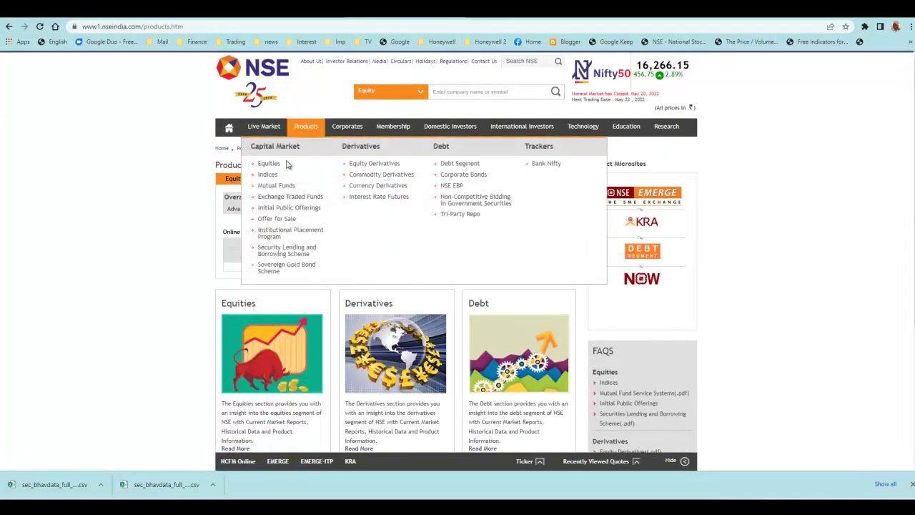
click(268, 166)
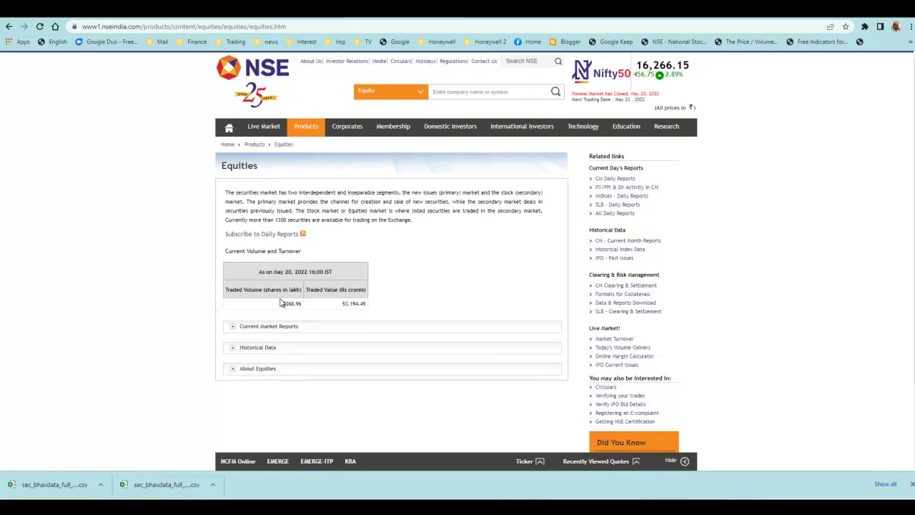
click(234, 347)
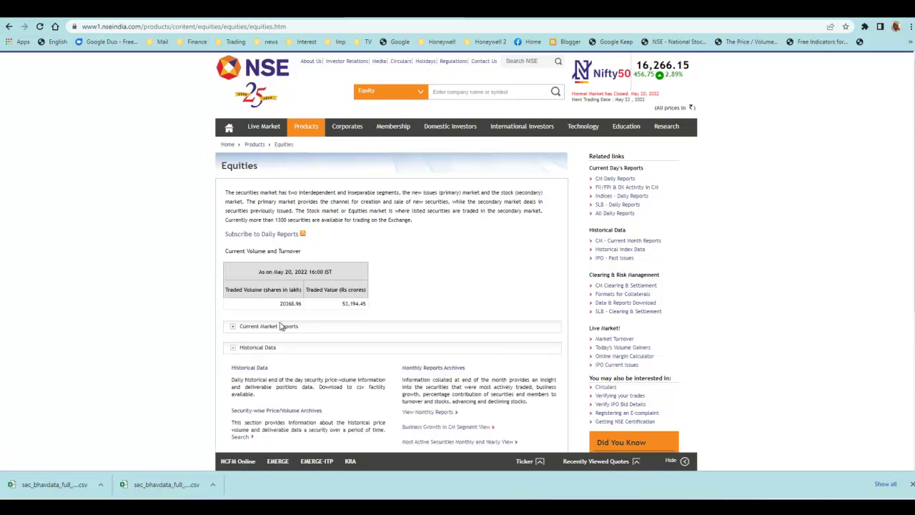
scroll(272, 335, down, 2)
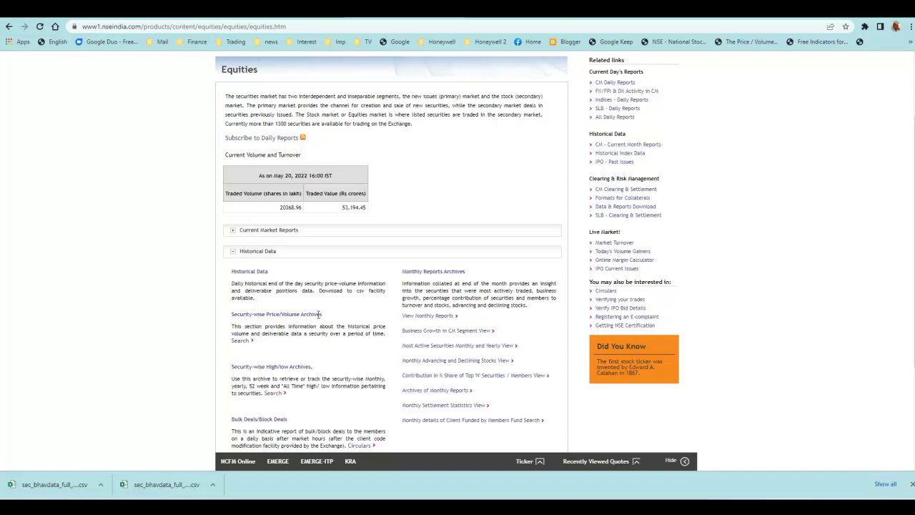
click(242, 341)
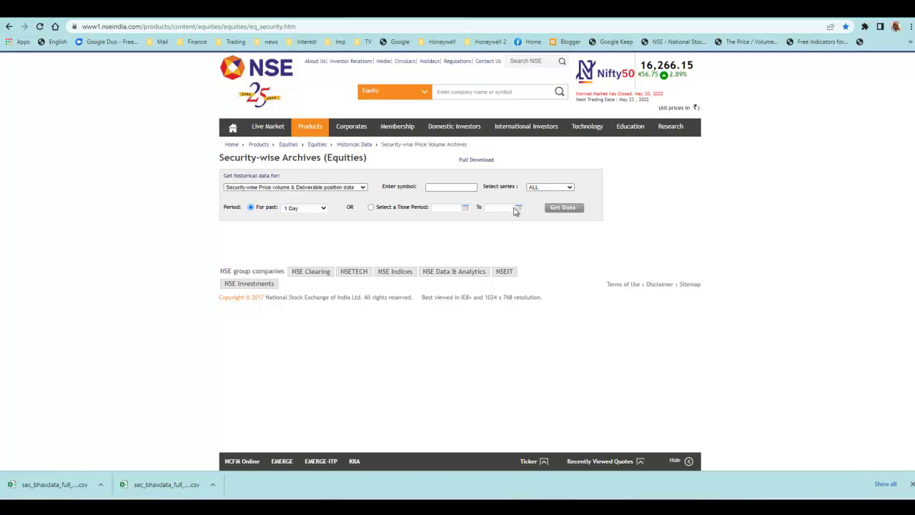
Step: Use Full Download to get the sec_bhavdata_full CSV for 20-May-2022
click(472, 161)
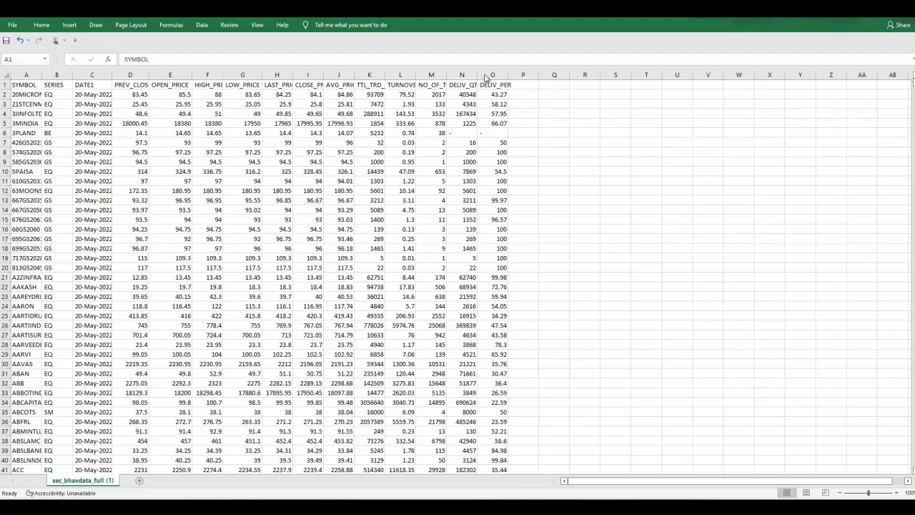
Step: Widen columns N and M to read DELIV_QTY and trade headings, then select columns I:J
drag(477, 75, 550, 74)
click(538, 95)
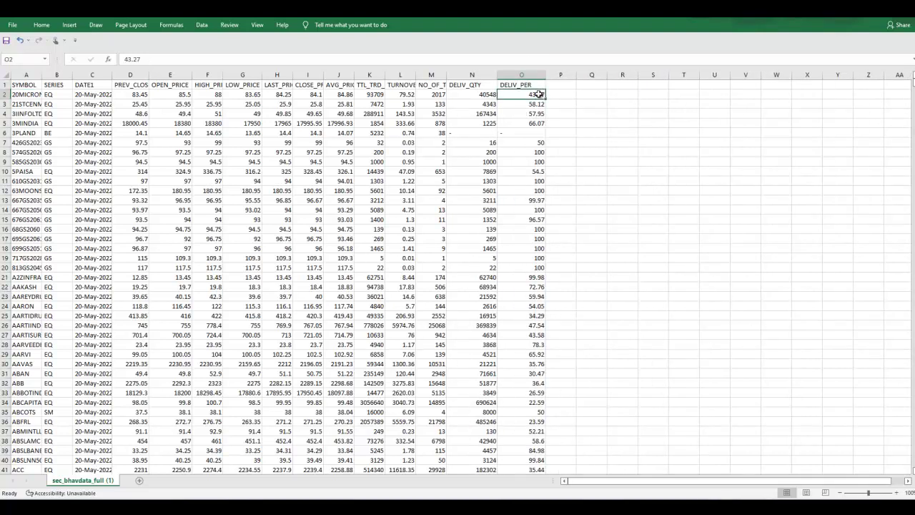
drag(448, 75, 454, 74)
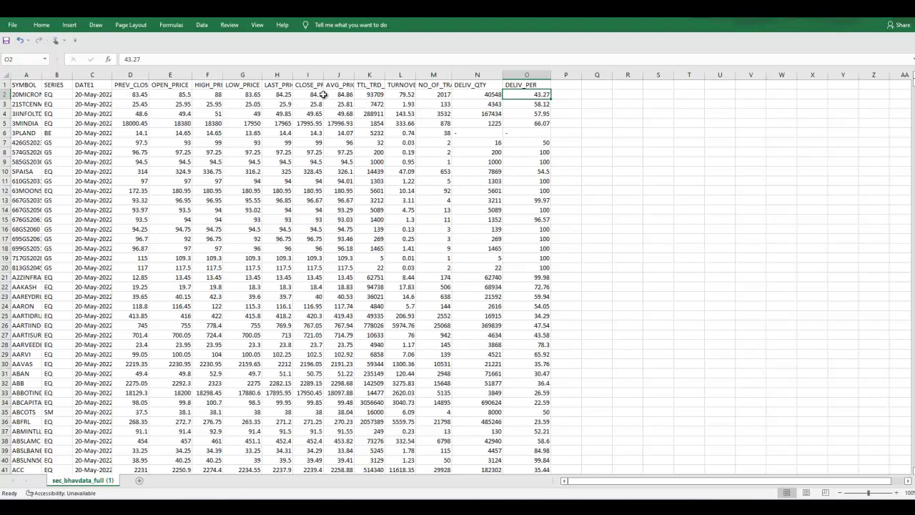
click(309, 74)
drag(310, 74, 346, 77)
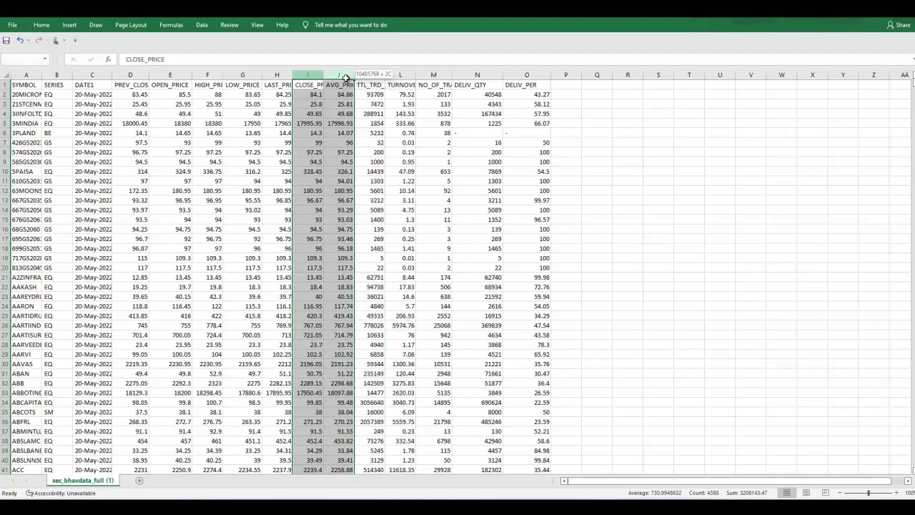
Step: Delete the CLOSE_PRICE, AVG_PRICE, TURNOVER and trade-count columns
right_click(332, 94)
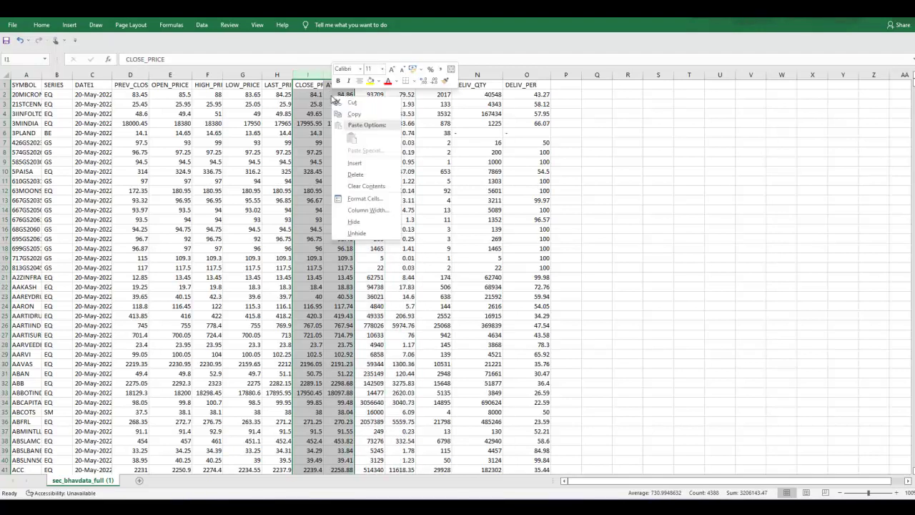
click(359, 176)
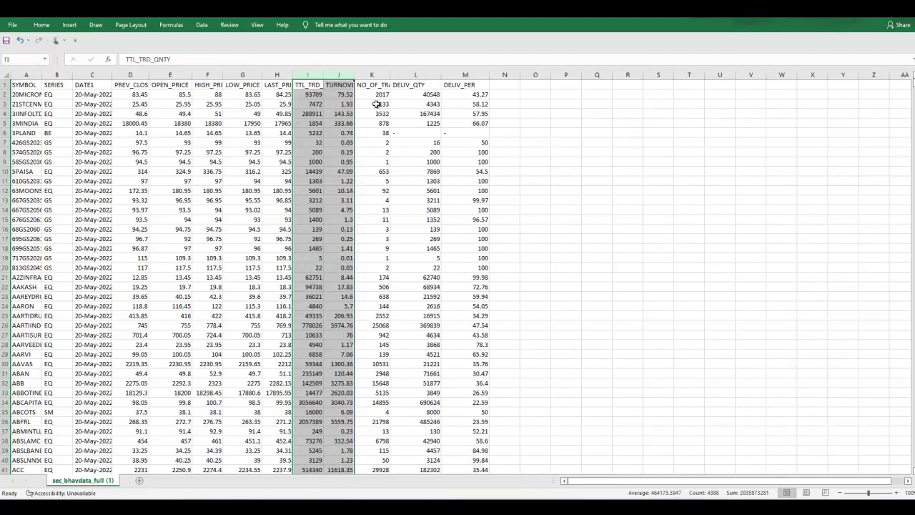
drag(343, 76, 377, 79)
right_click(379, 80)
click(403, 156)
click(357, 91)
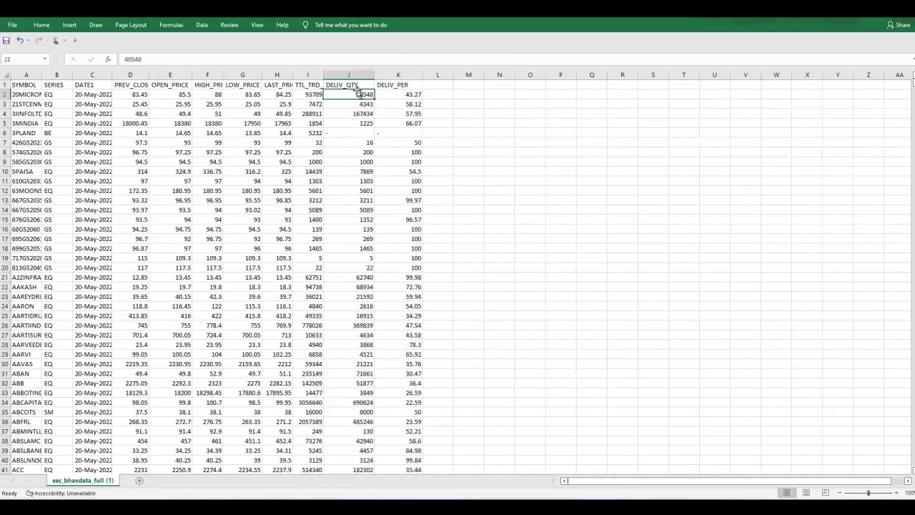
Step: Delete the DELIV_PER and PREV_CLOSE columns
click(405, 75)
right_click(406, 76)
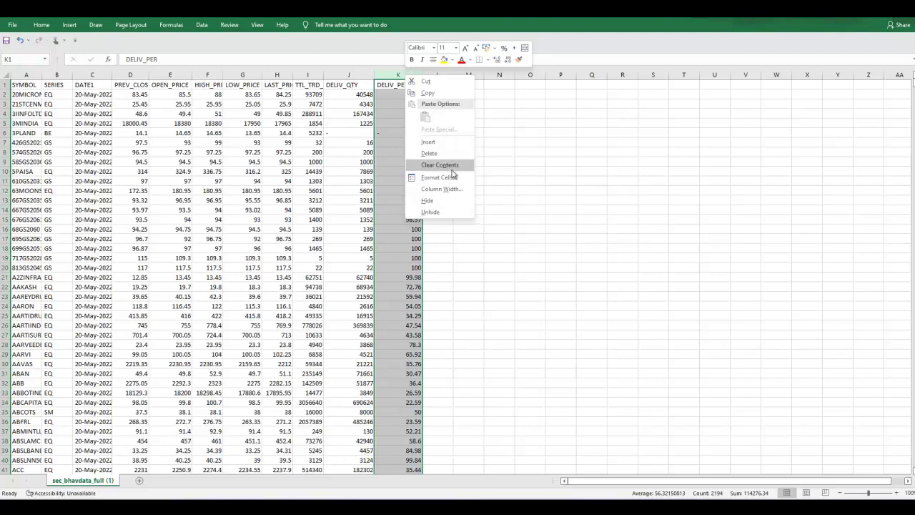
click(432, 153)
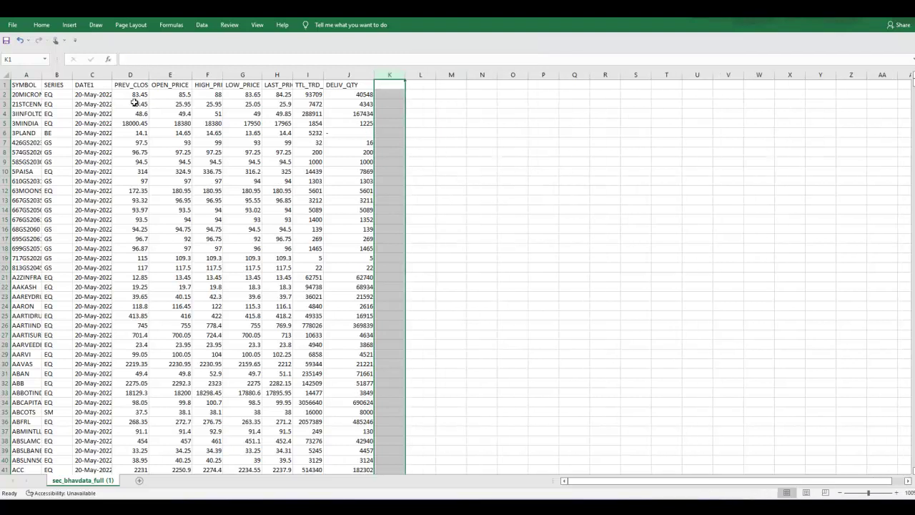
click(135, 72)
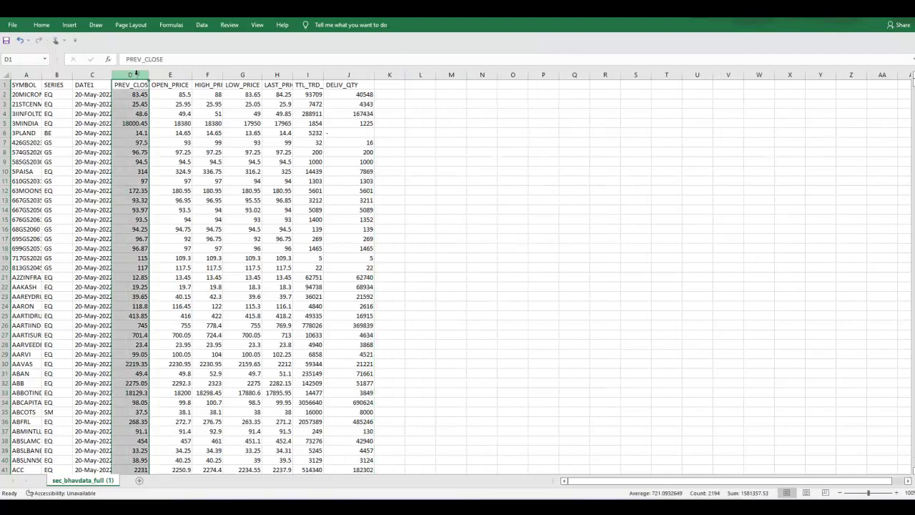
right_click(136, 73)
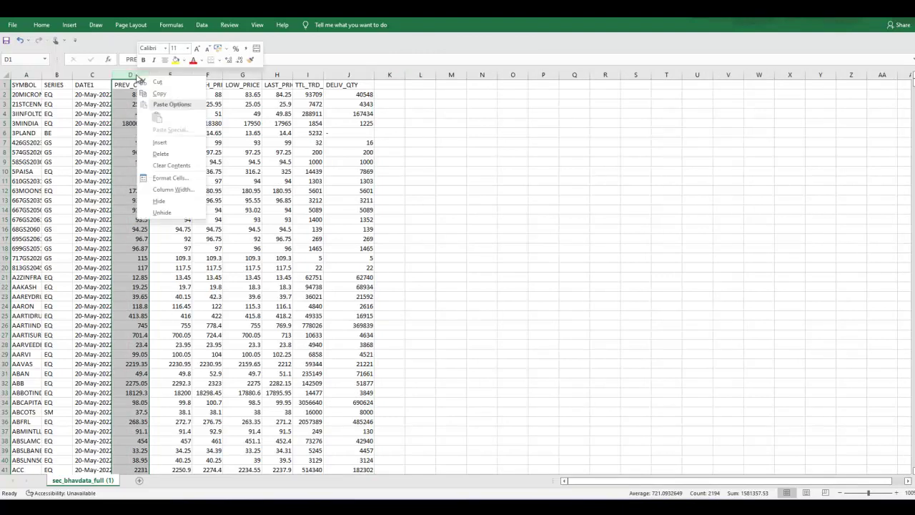
click(162, 154)
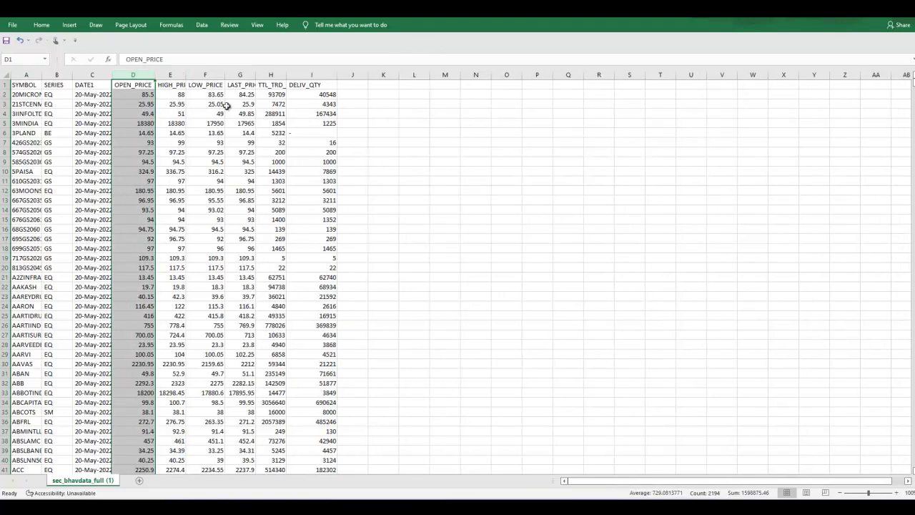
click(247, 85)
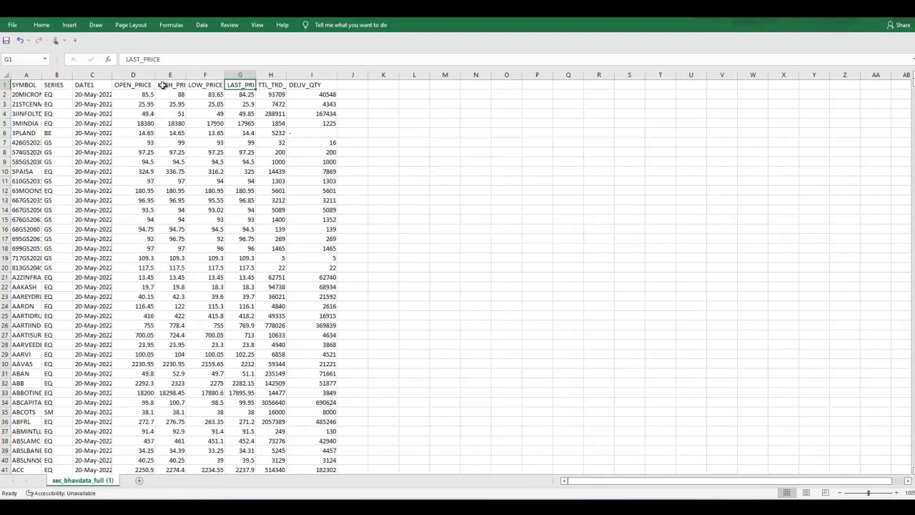
click(59, 74)
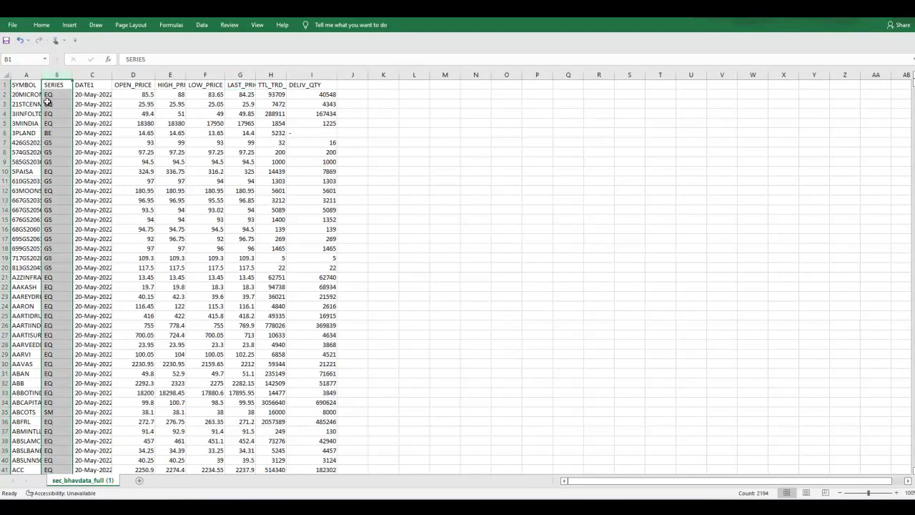
scroll(60, 171, down, 10)
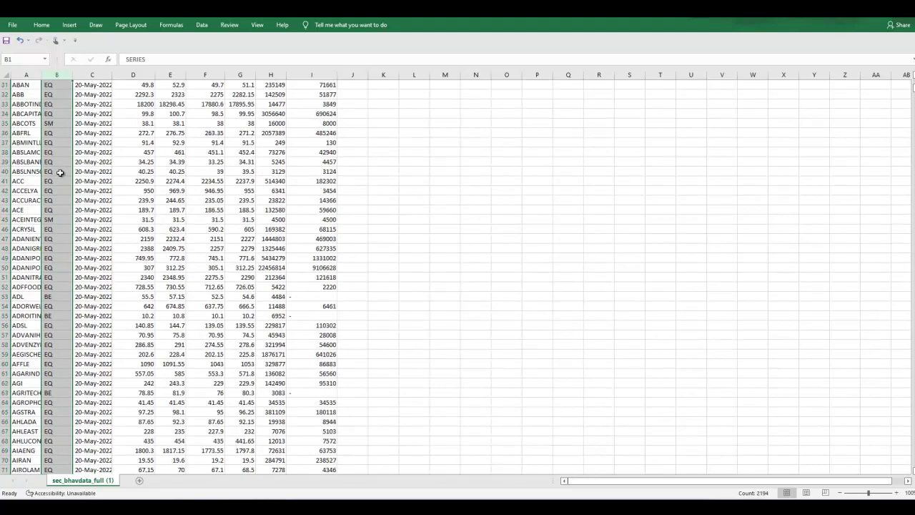
scroll(60, 286, down, 1)
scroll(61, 286, down, 3)
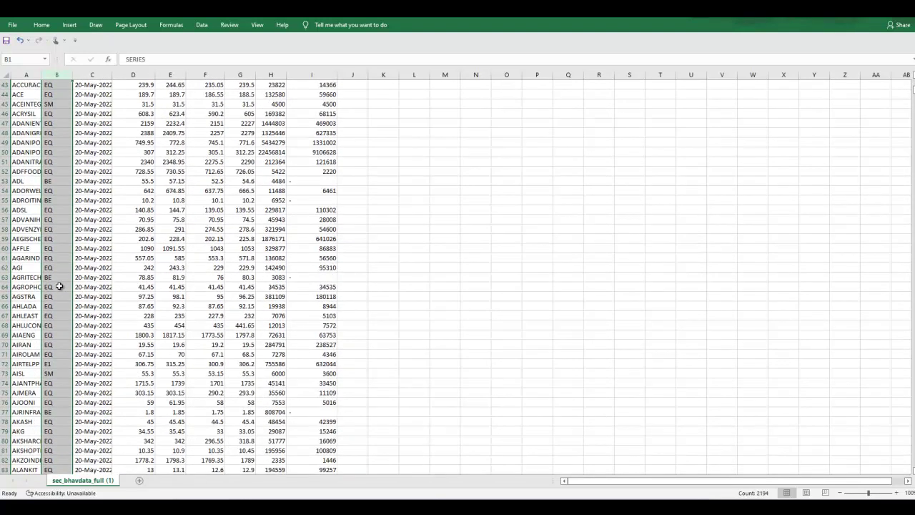
scroll(59, 286, down, 14)
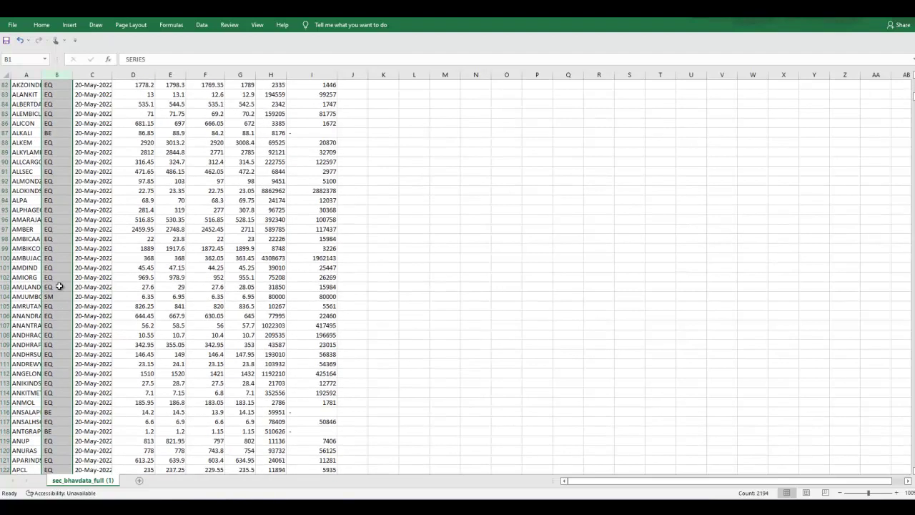
scroll(59, 286, down, 3)
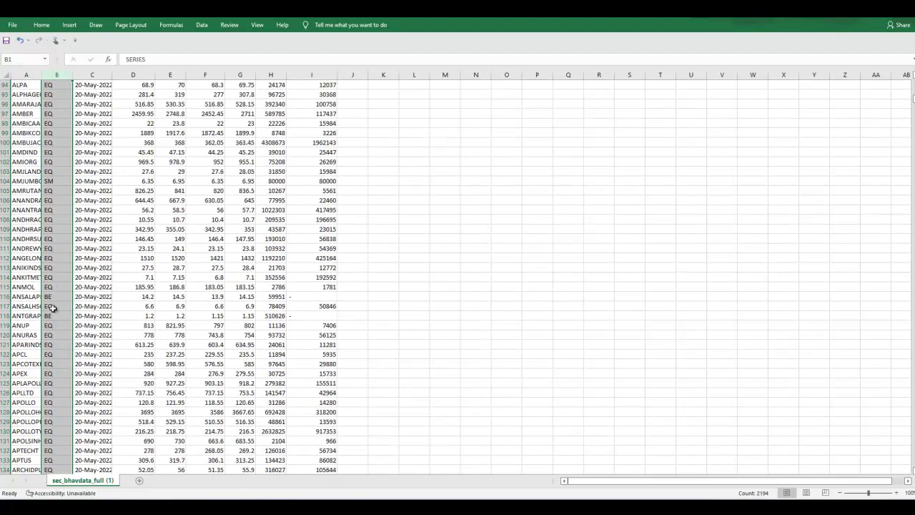
scroll(60, 286, up, 17)
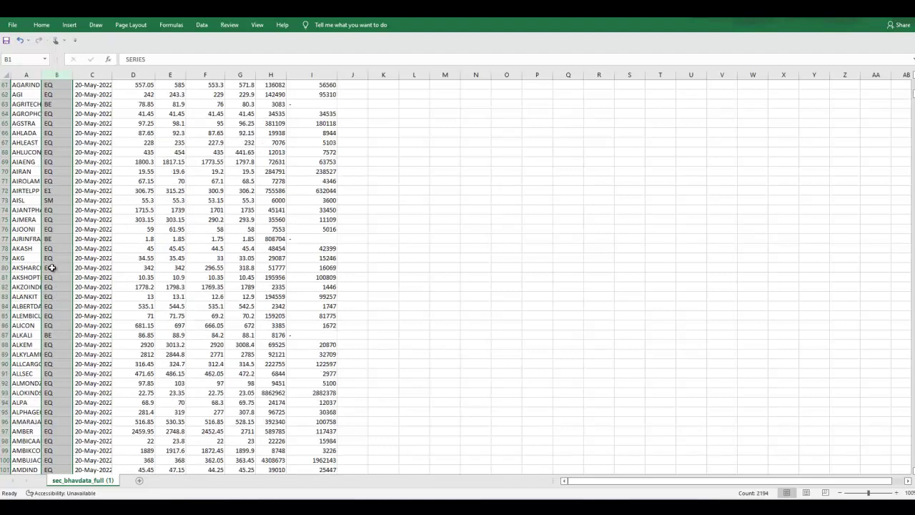
scroll(60, 226, up, 14)
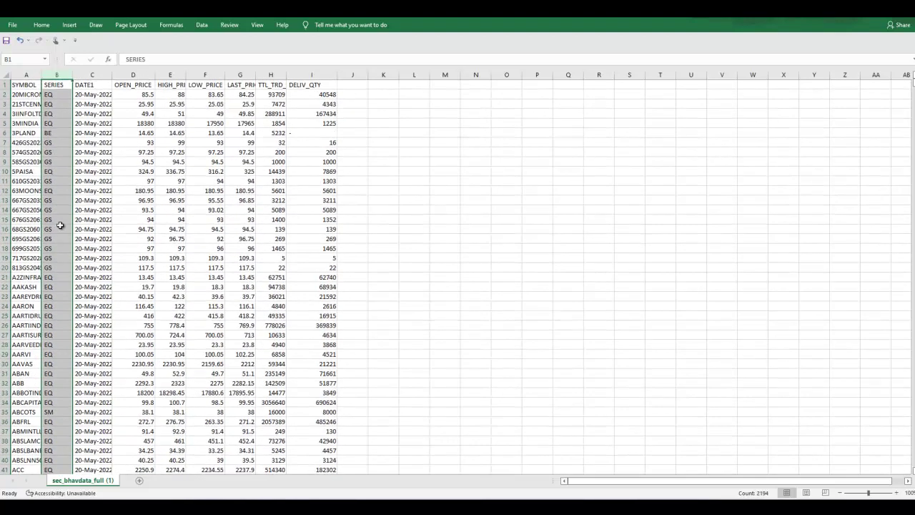
click(4, 85)
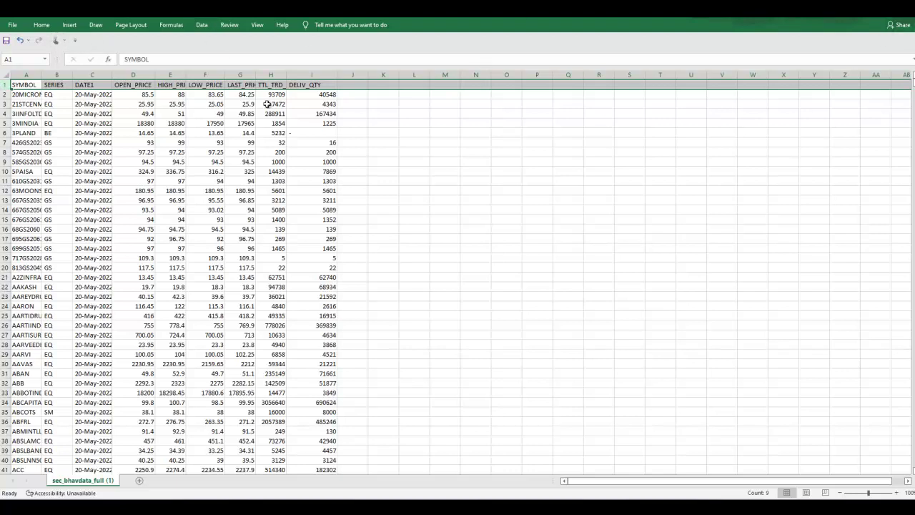
click(46, 25)
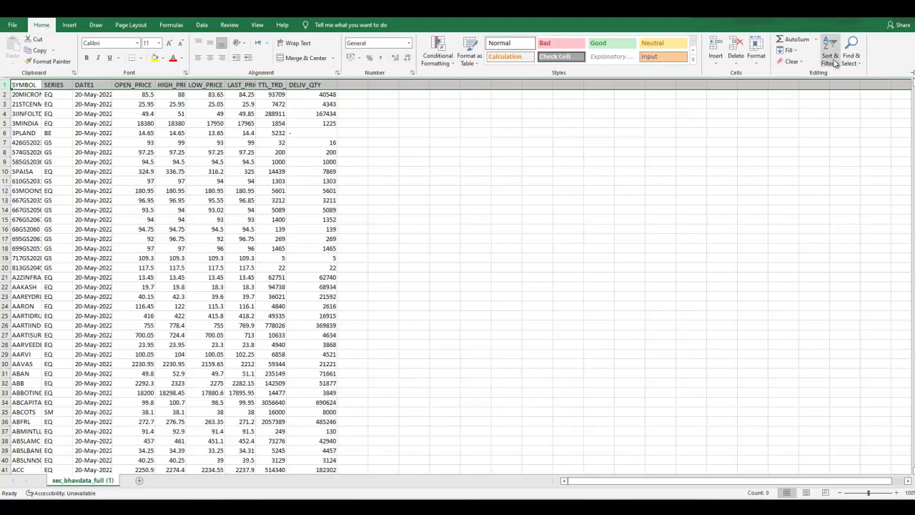
Step: Add header filters and filter SERIES to show only BE and EQ rows
click(833, 63)
click(843, 110)
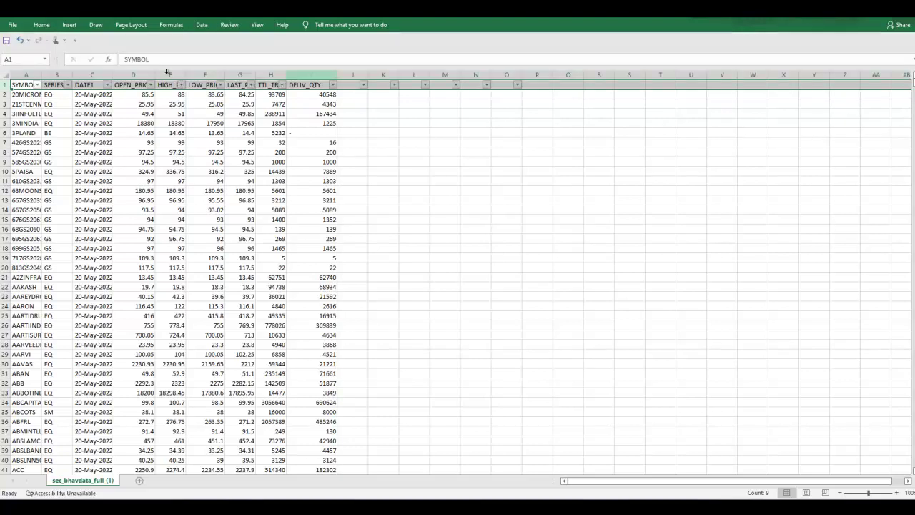
click(68, 85)
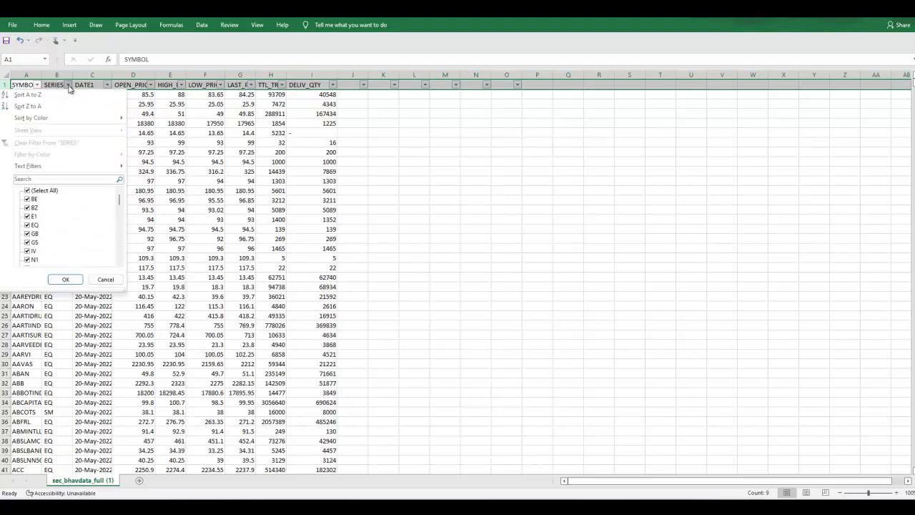
click(27, 190)
click(28, 200)
click(27, 224)
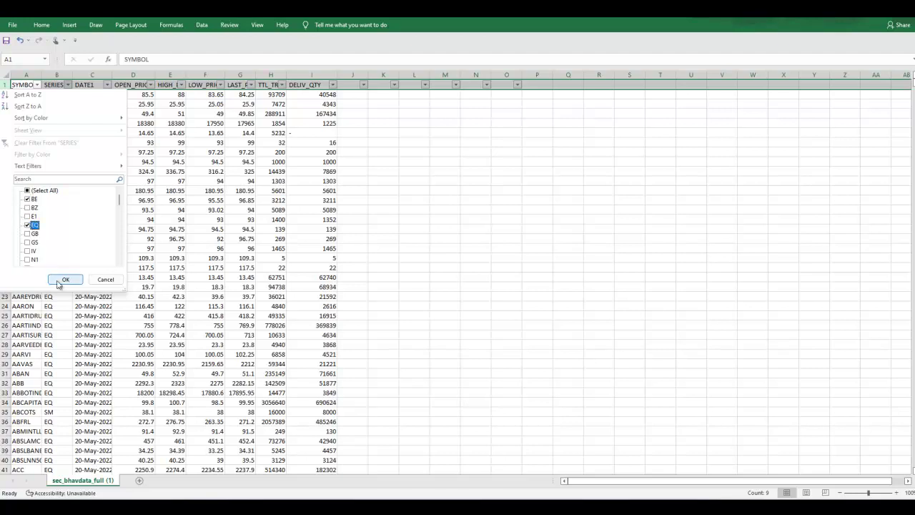
click(65, 280)
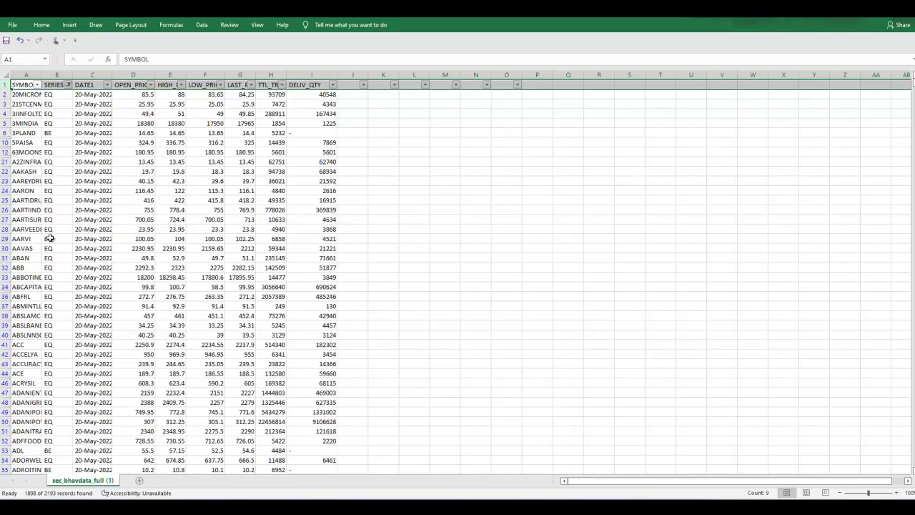
Step: Reverse the SERIES filter to show only rows that are neither BE nor EQ
click(68, 84)
click(27, 191)
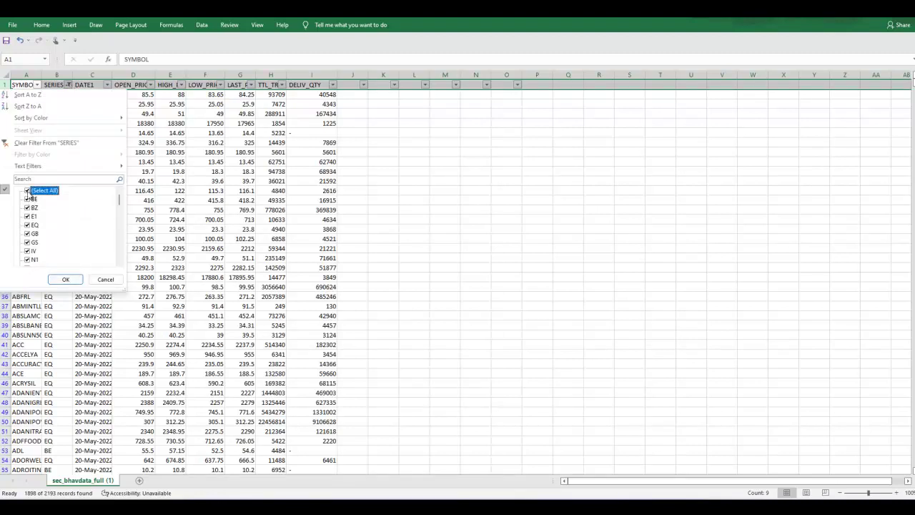
click(28, 199)
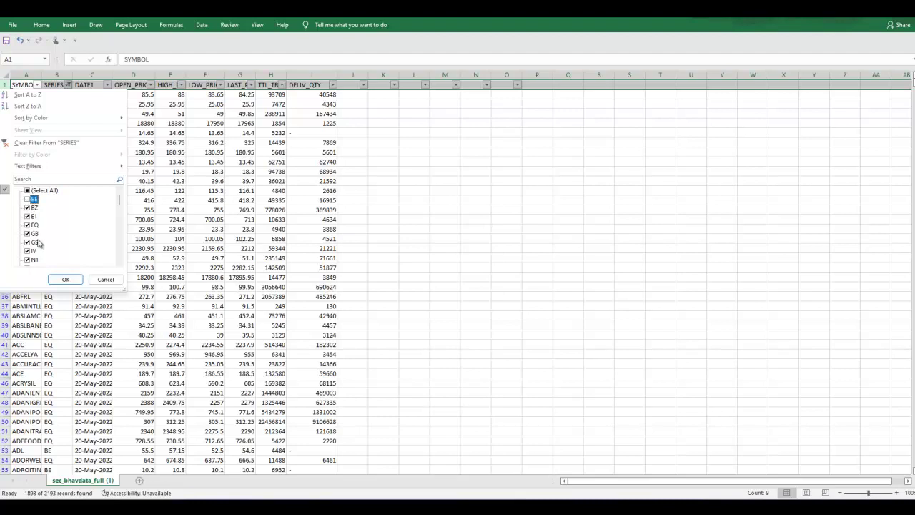
click(28, 225)
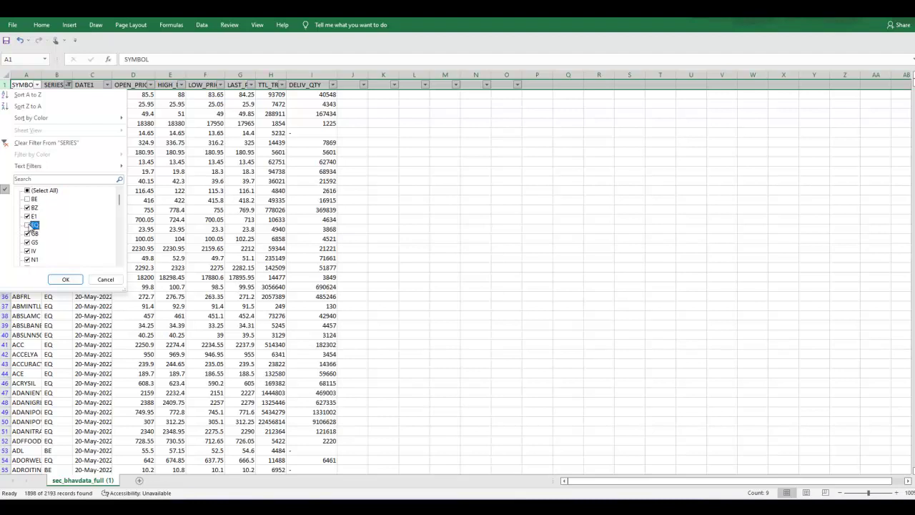
click(65, 278)
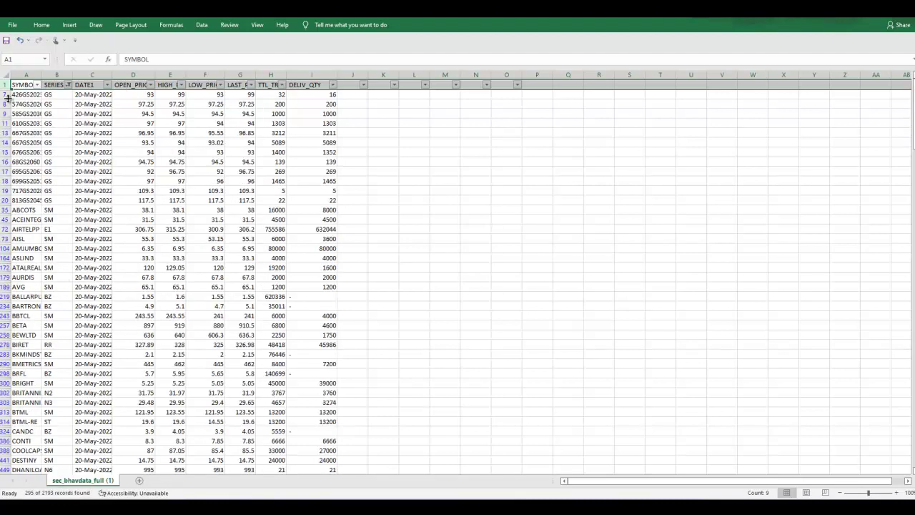
Step: Delete all the visible non-EQ/BE rows
drag(6, 94, 117, 462)
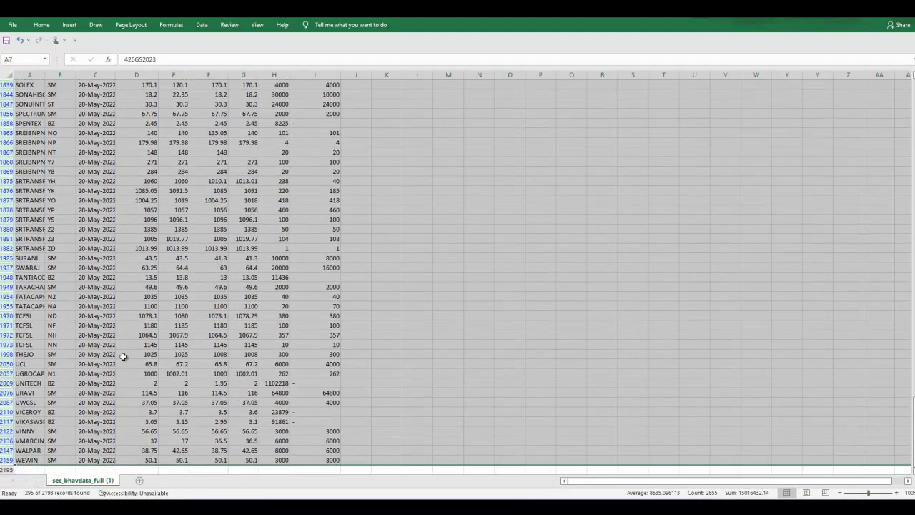
right_click(125, 293)
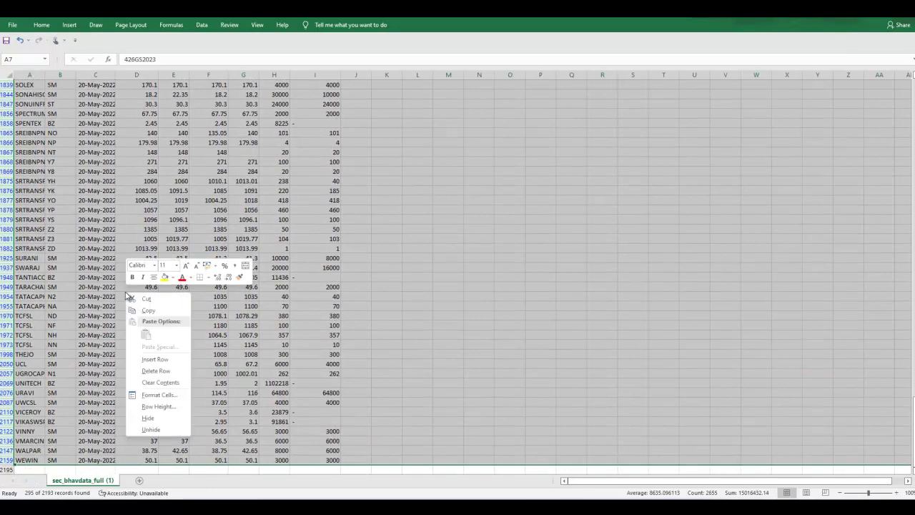
click(164, 370)
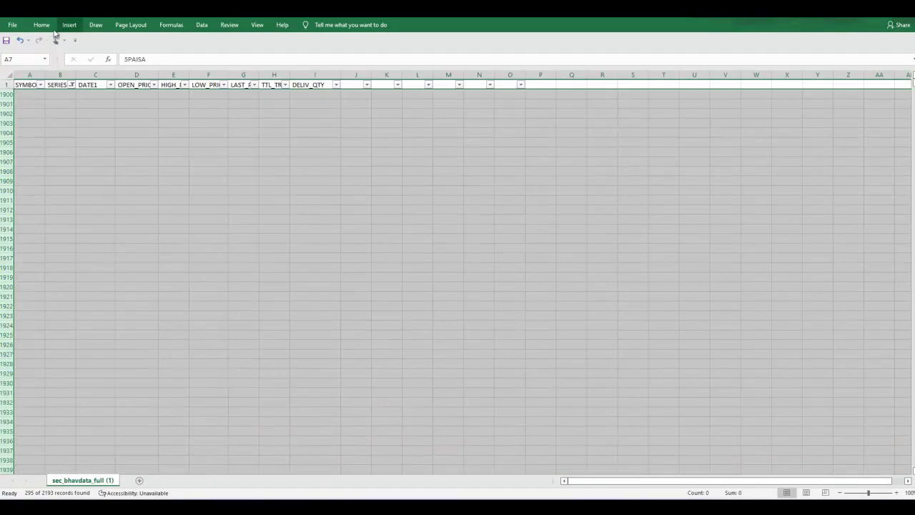
click(73, 86)
Step: Clear the SERIES filter to show all rows and delete the SERIES column
click(29, 191)
click(29, 190)
click(65, 278)
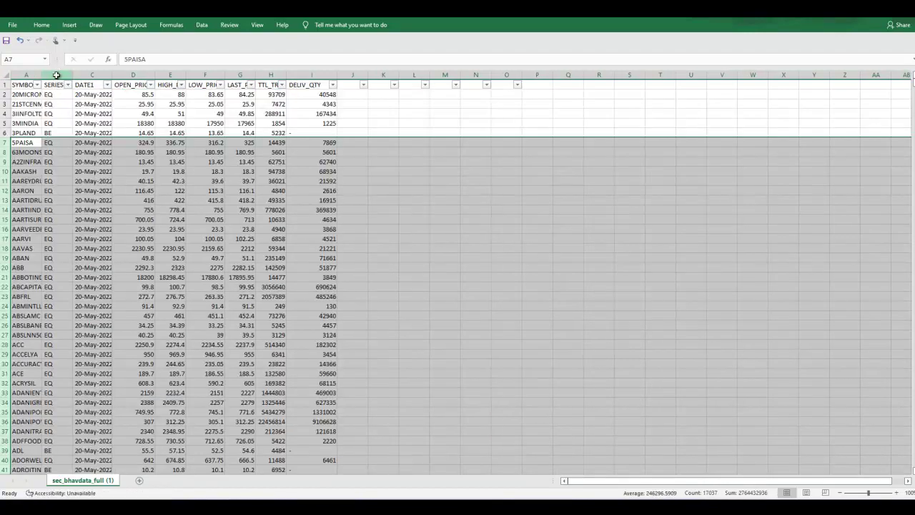
click(56, 74)
right_click(57, 75)
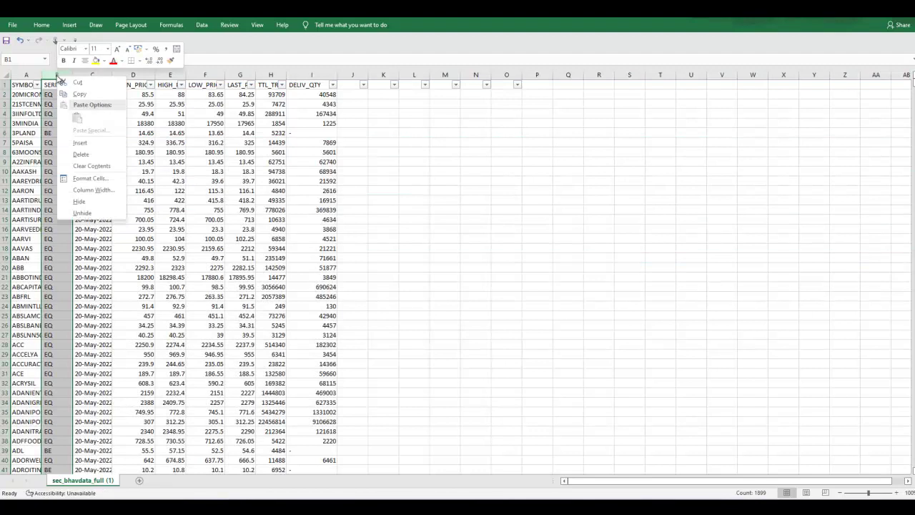
click(89, 155)
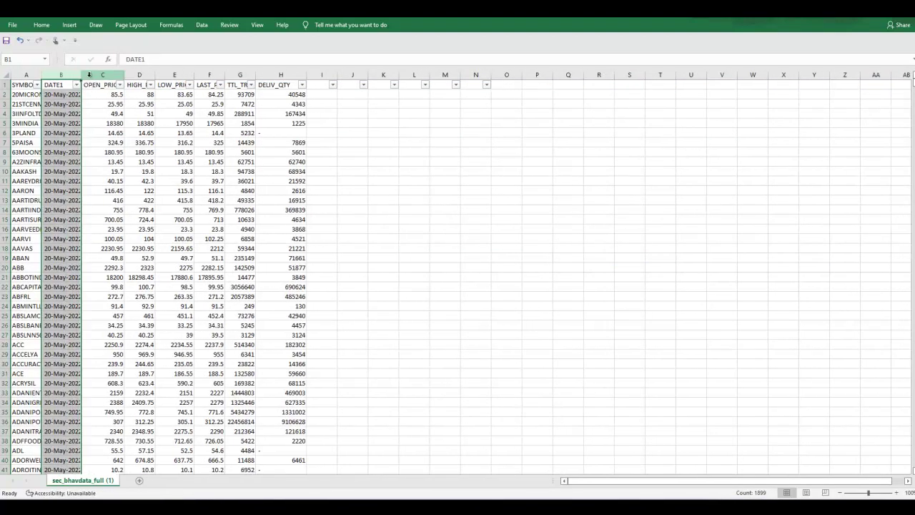
Step: Rename the first headers to TICKER, OPEN and HIGH
click(25, 85)
text(TI)
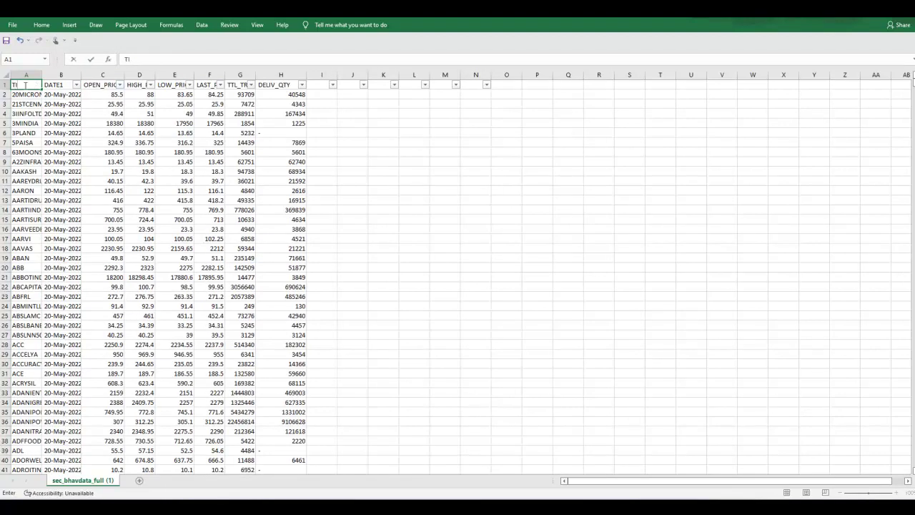
click(98, 86)
text(OP)
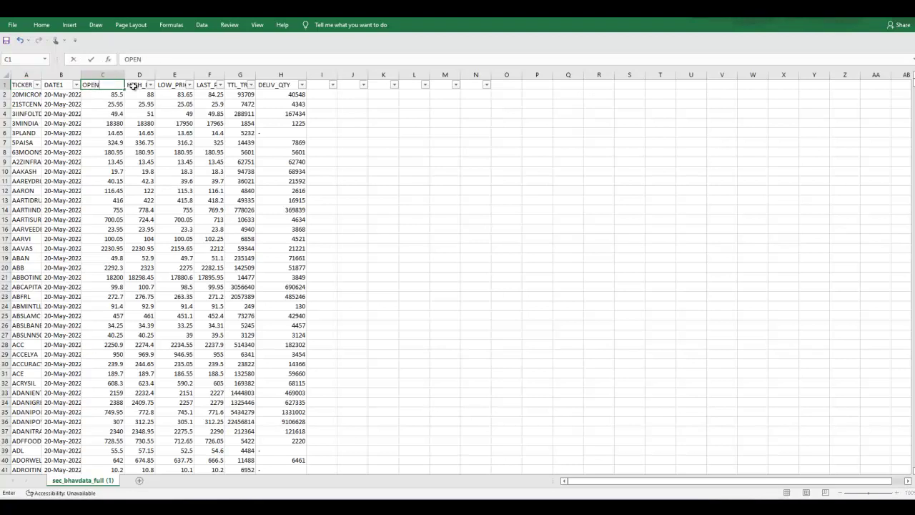
text(EN)
click(133, 85)
text(HIGH)
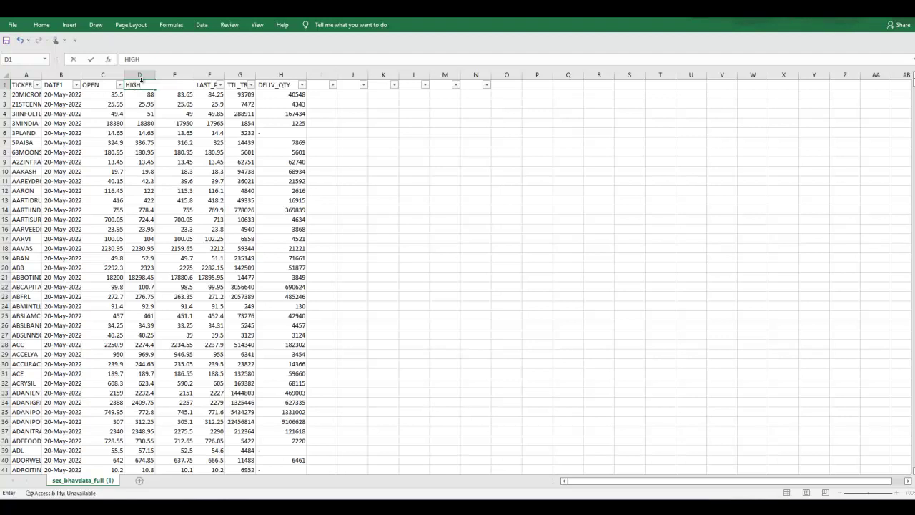
key(Return)
Step: Rename the next headers to LOW, CLOSE and VOLUME
click(167, 85)
text(LOW)
click(206, 85)
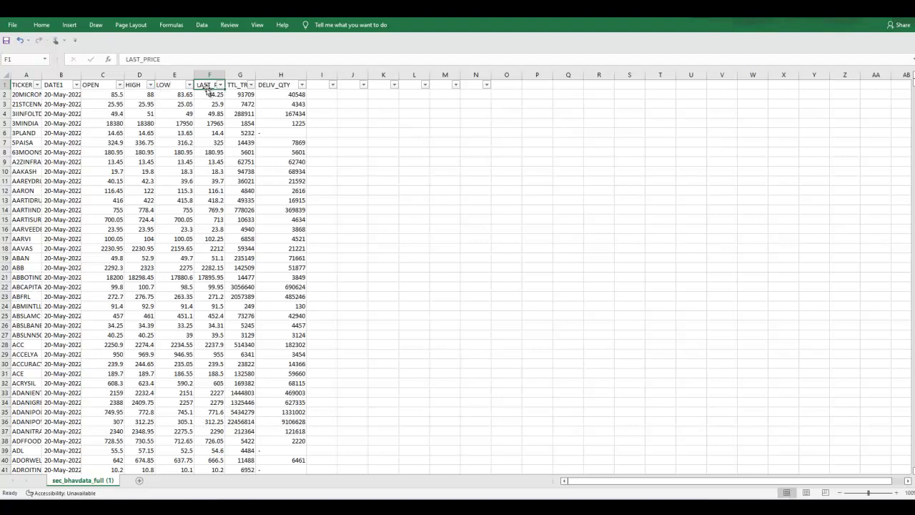
text(CLOS)
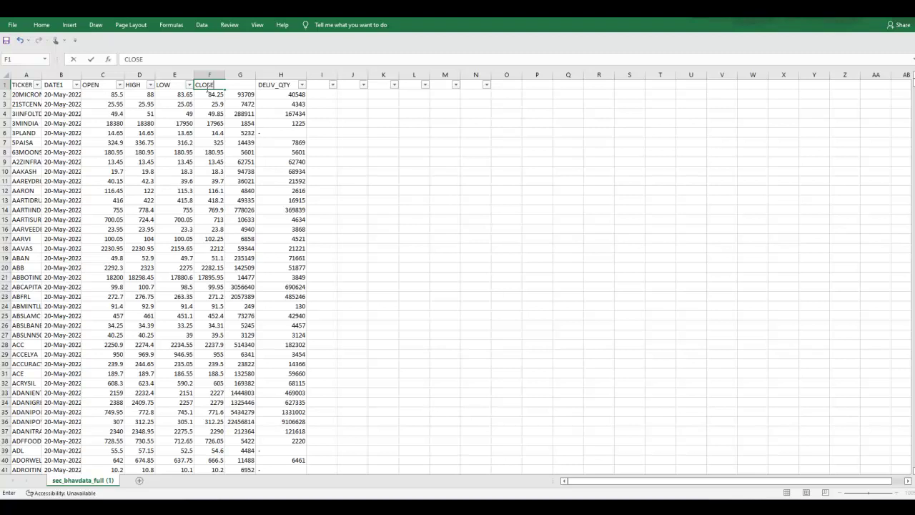
text(E)
key(Tab)
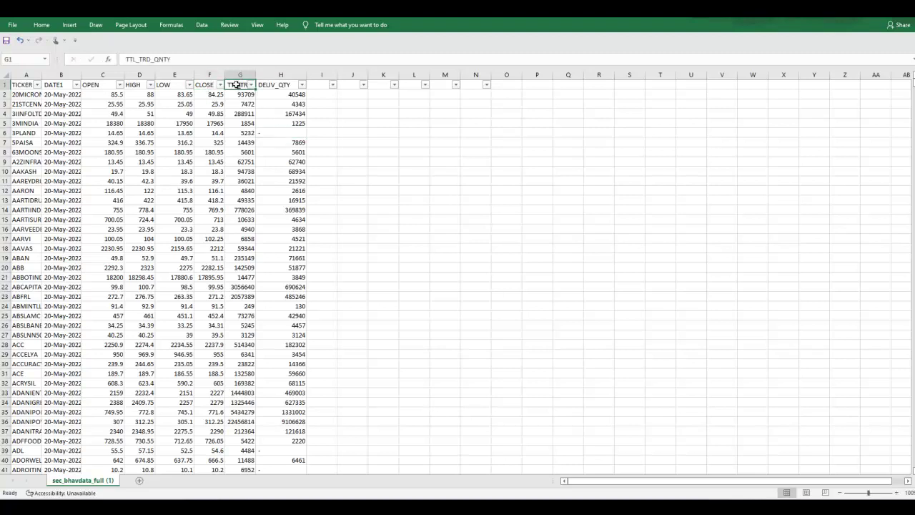
text(VOLUM)
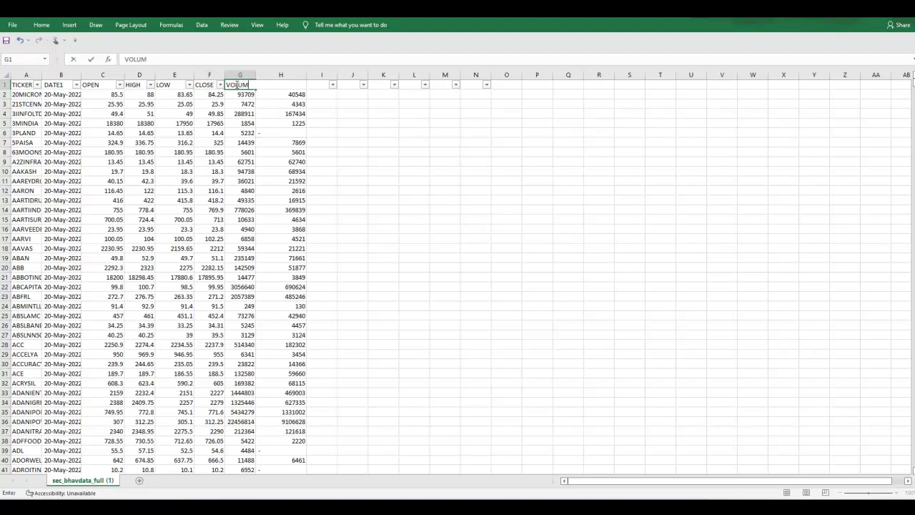
click(428, 195)
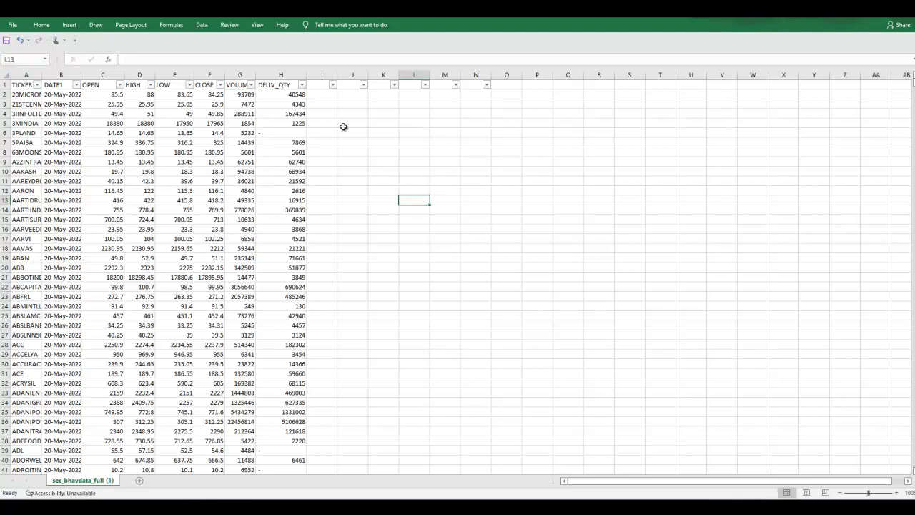
Step: Overwrite the H1 header DELIV_QTY with OPENINT, correcting a typo before committing
click(281, 83)
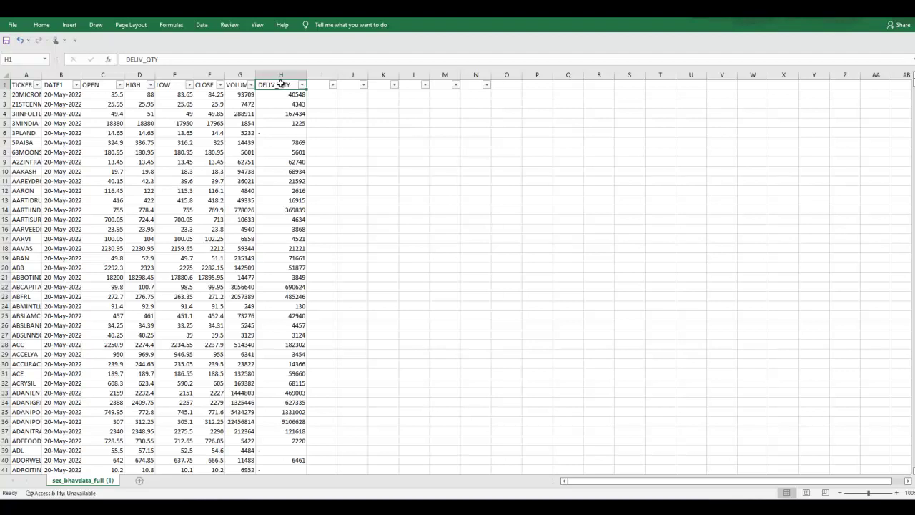
text(oPENIN)
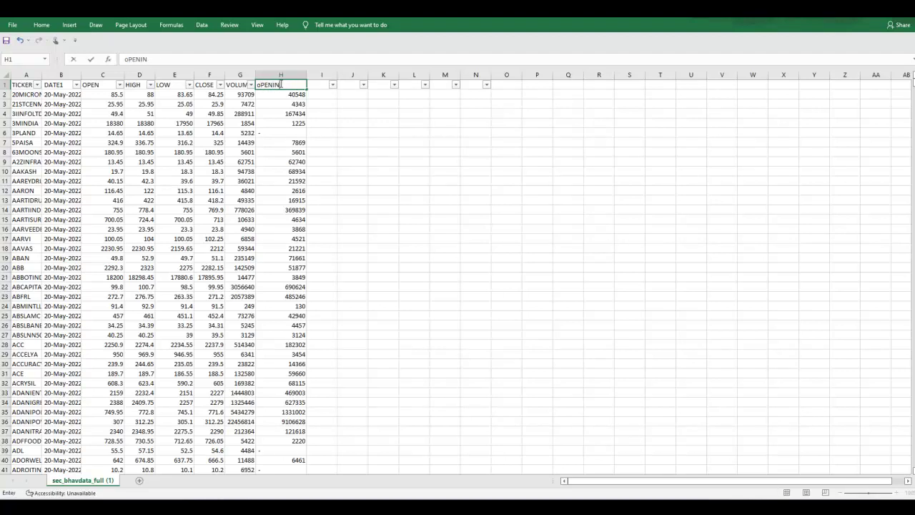
key(BackSpace)
key(BackSpace)
key(BackSpace)
key(BackSpace)
key(BackSpace)
click(436, 344)
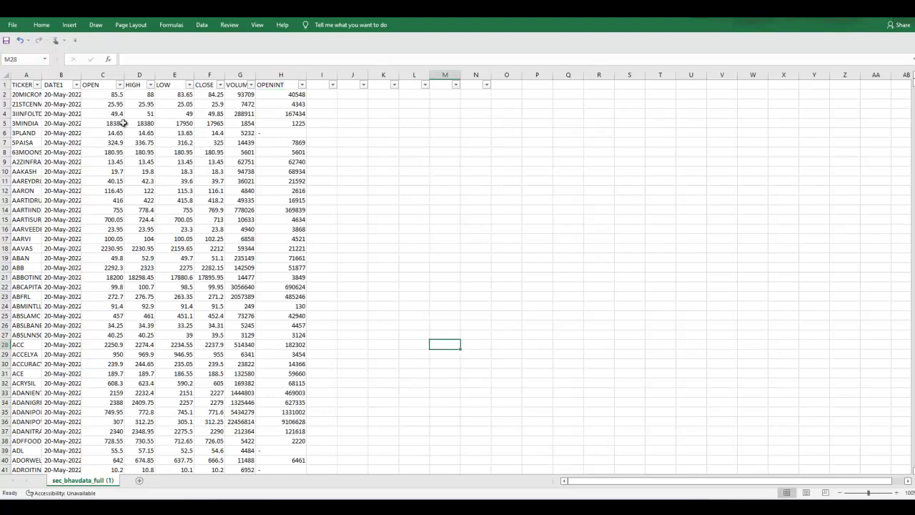
Step: Select the DATE1 column, then switch to the sec_bhavdata_full_20052022 (3) workbook window
click(61, 74)
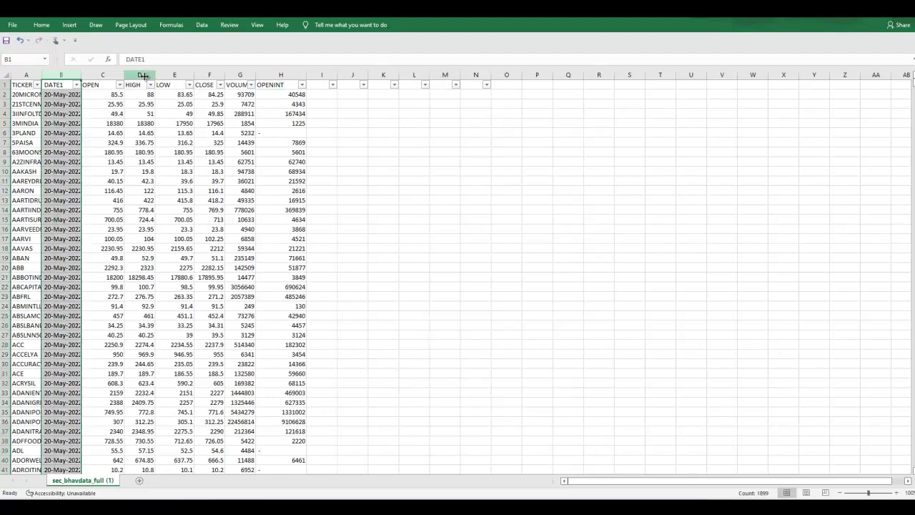
scroll(336, 142, down, 6)
scroll(336, 200, up, 6)
click(545, 510)
click(626, 465)
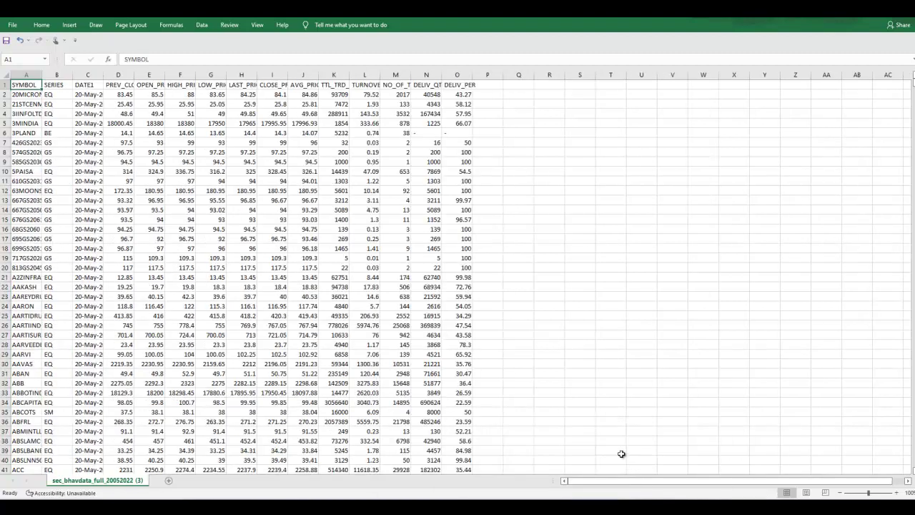
Step: In the raw bhavcopy workbook, select the header row, then deselect it and review the data
click(20, 87)
click(3, 85)
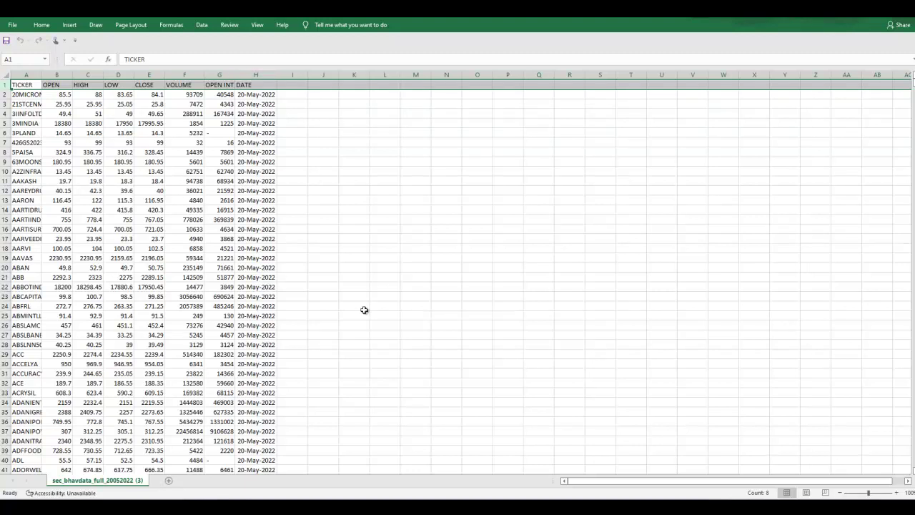
click(392, 310)
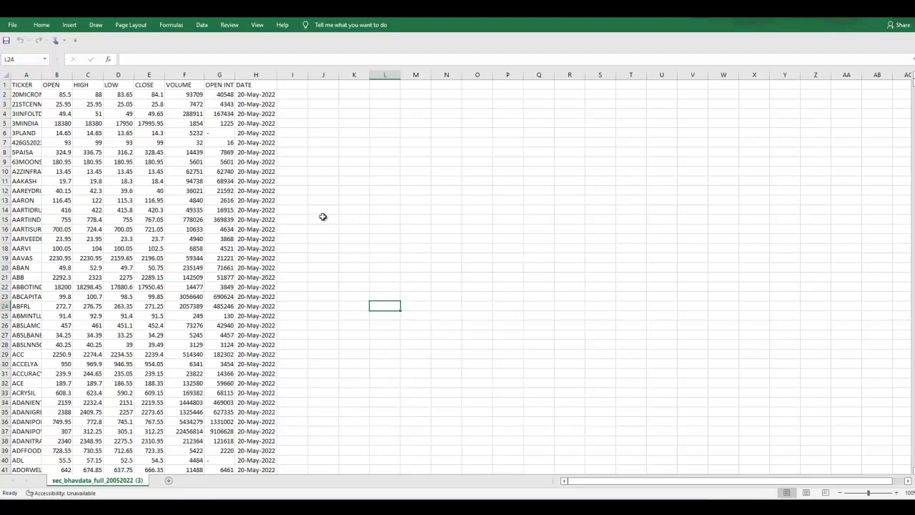
scroll(337, 264, down, 6)
scroll(337, 267, down, 2)
scroll(326, 284, up, 8)
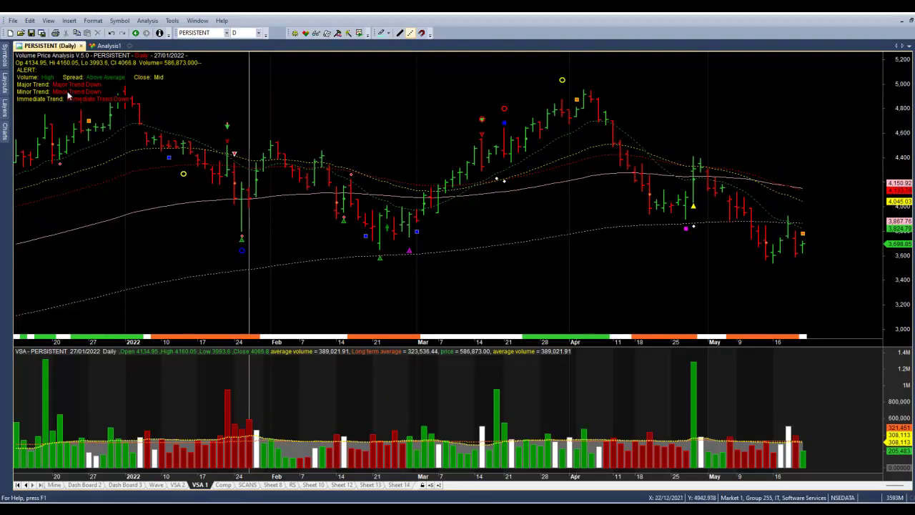
Step: Launch AmiBroker's Import Wizard and choose Sample Bhav from Downloads as the import file
click(13, 21)
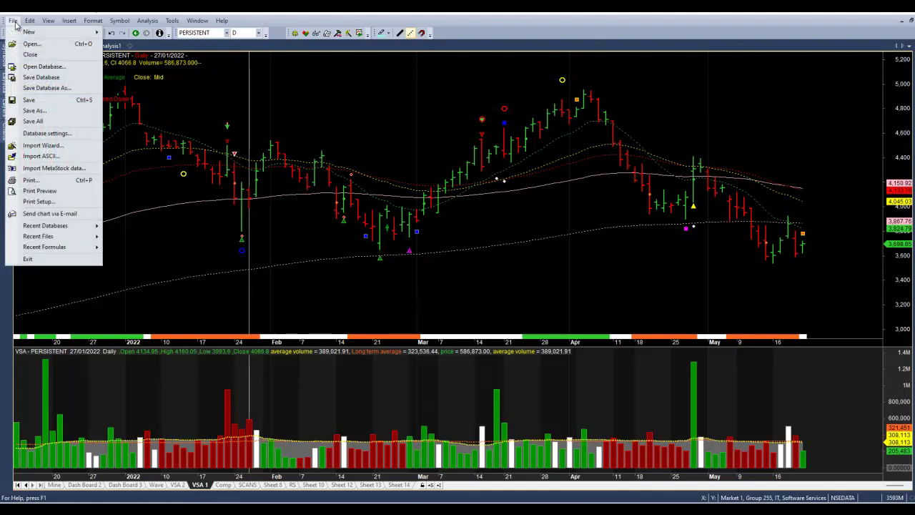
click(43, 145)
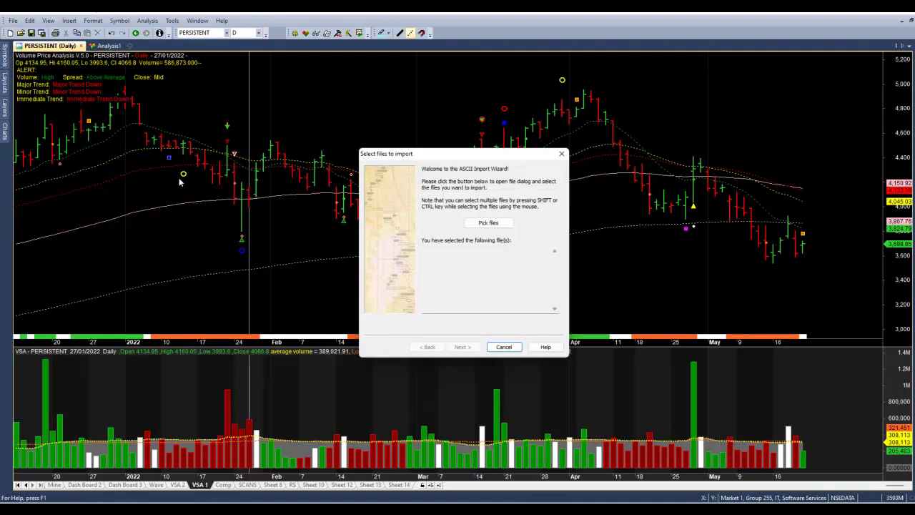
click(489, 224)
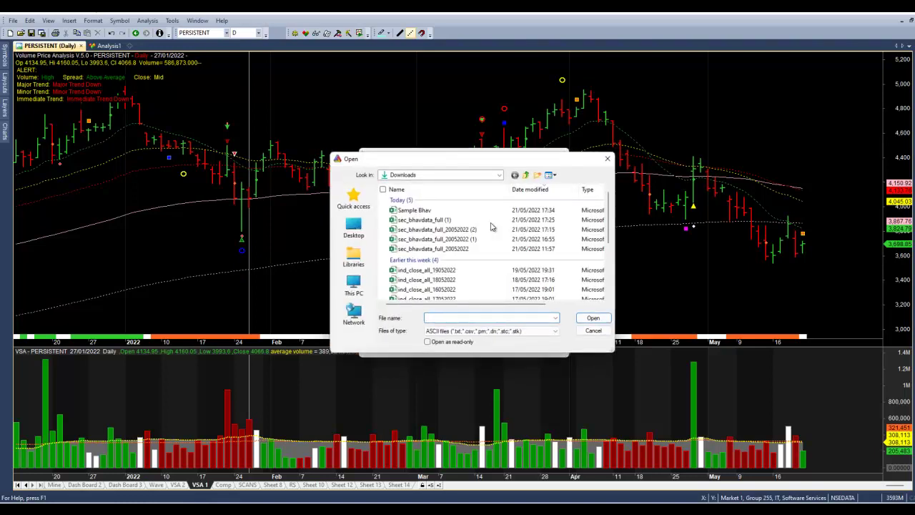
click(419, 213)
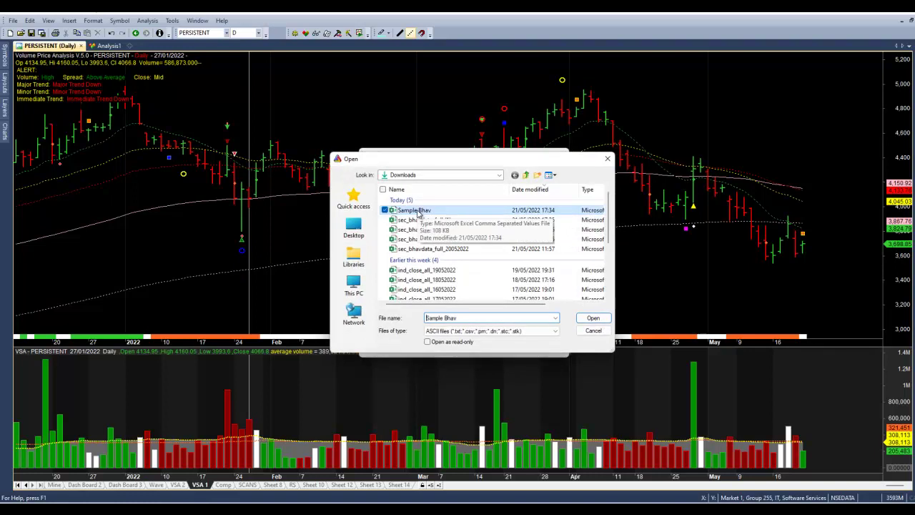
click(599, 319)
Step: Map columns 2–7 to Open, High, Low, Close, Volume and OpenInt
click(461, 347)
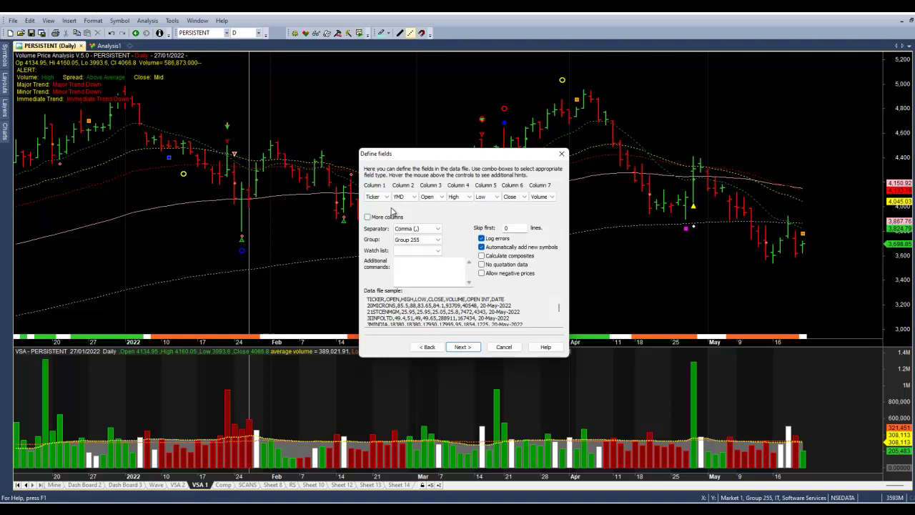
click(414, 197)
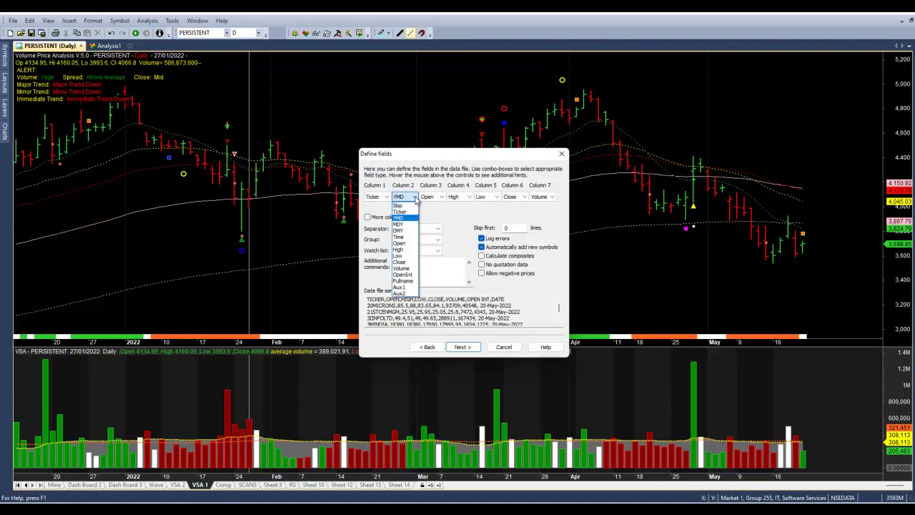
click(409, 244)
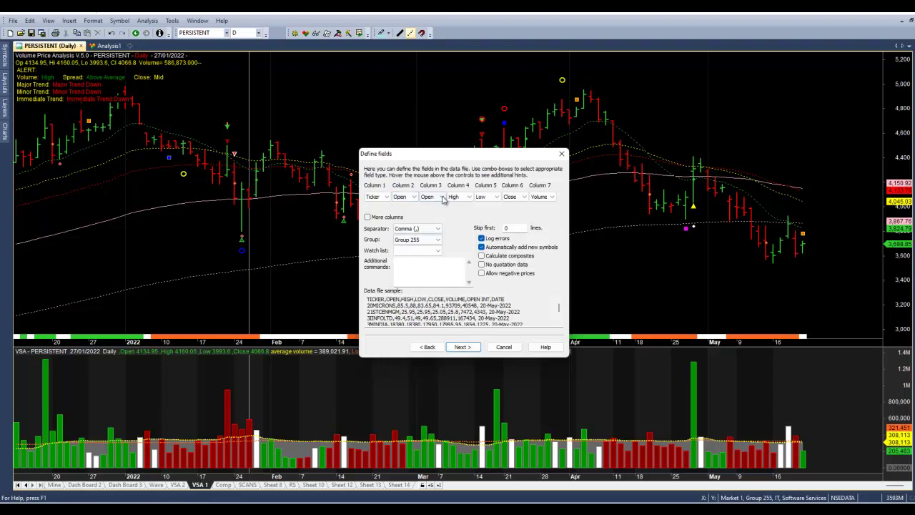
click(441, 197)
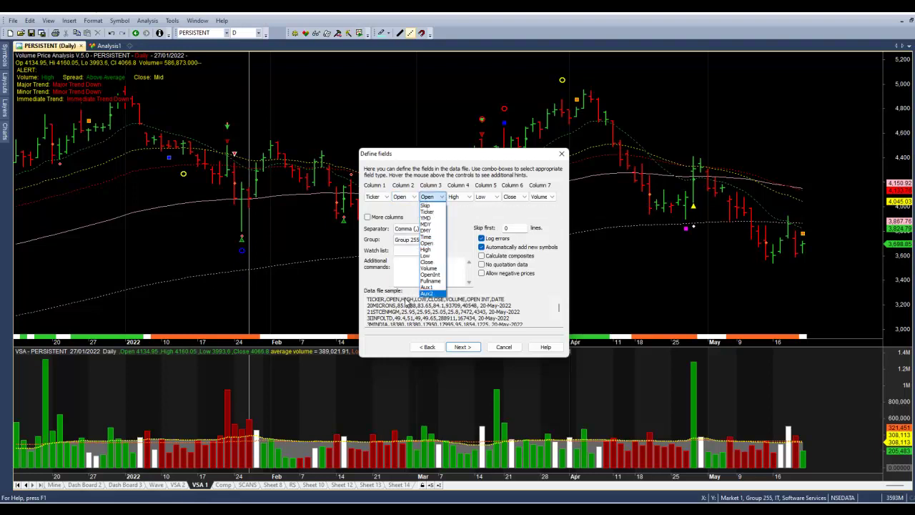
click(439, 250)
click(469, 198)
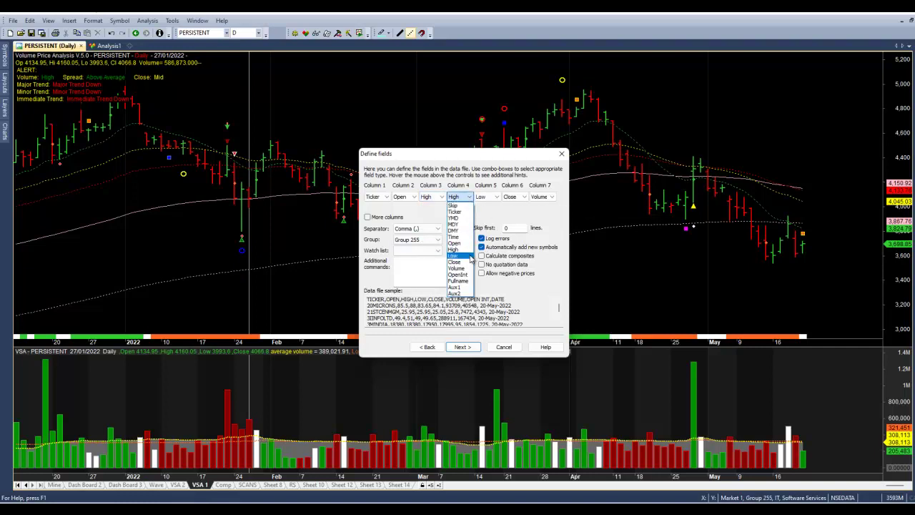
click(454, 232)
click(497, 197)
click(497, 262)
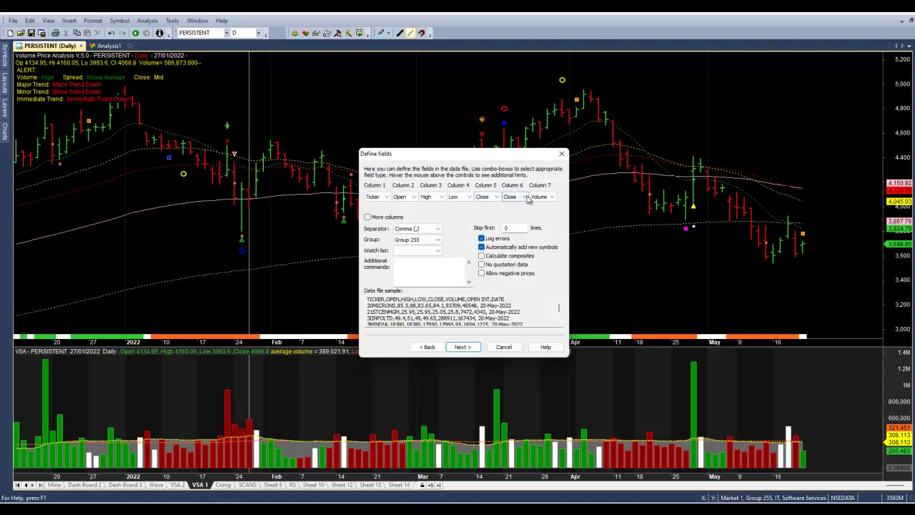
click(523, 197)
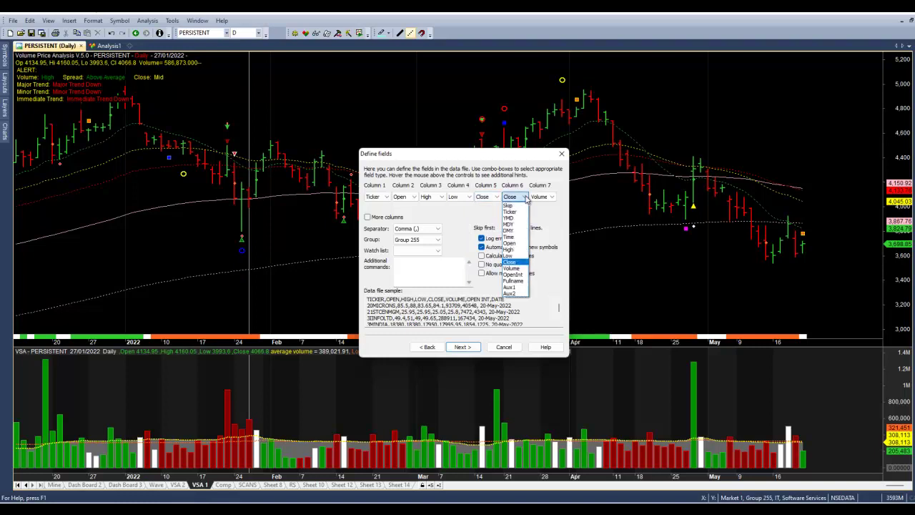
click(522, 268)
click(544, 197)
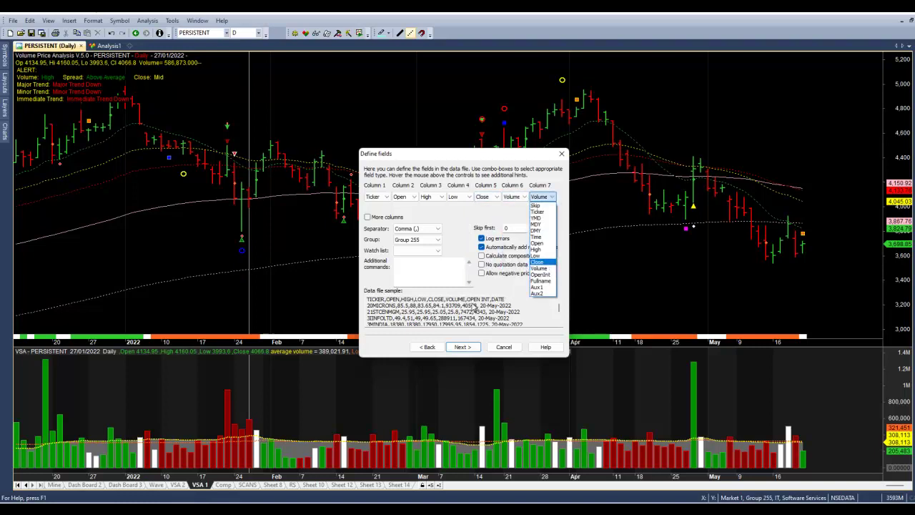
click(540, 274)
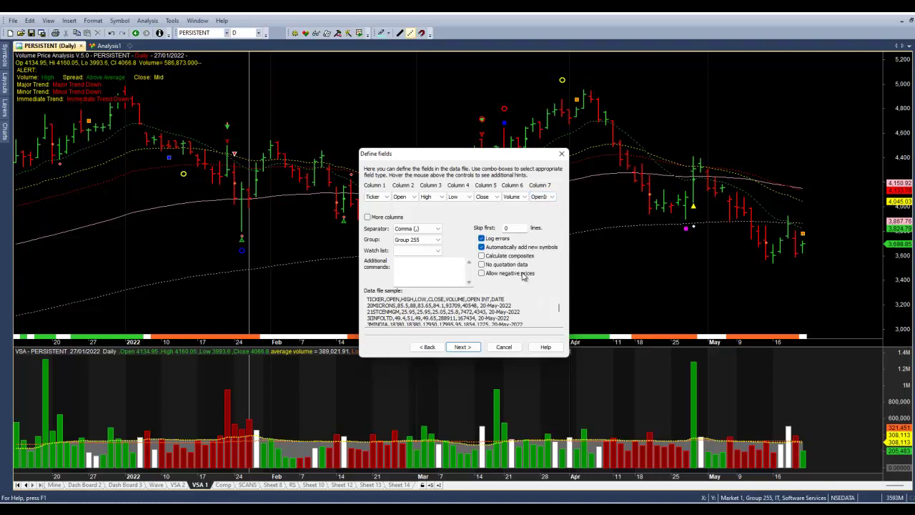
Step: Set Column 8 to a DMY date and tick 'No quotation data'
click(390, 218)
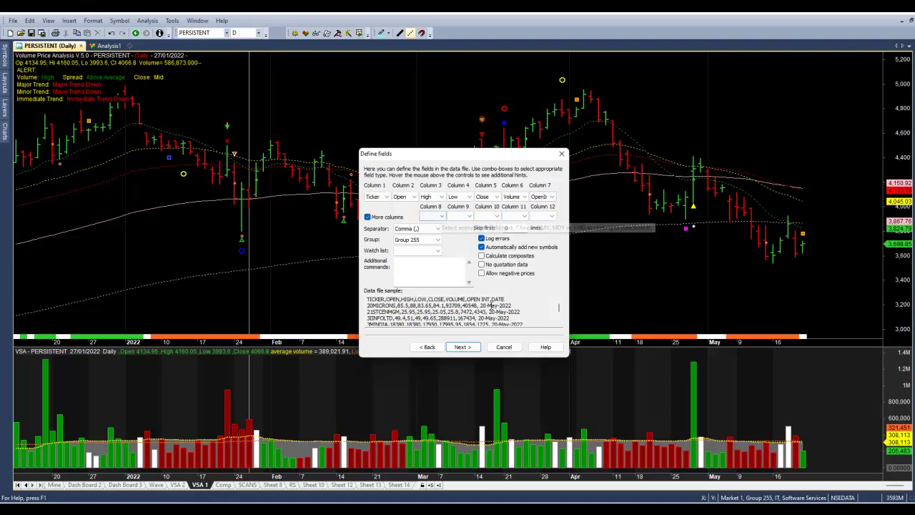
click(442, 217)
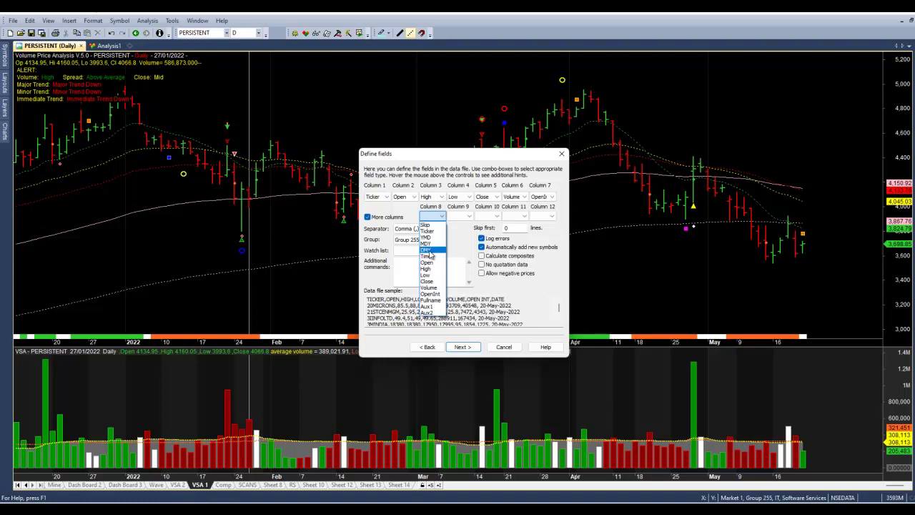
click(427, 250)
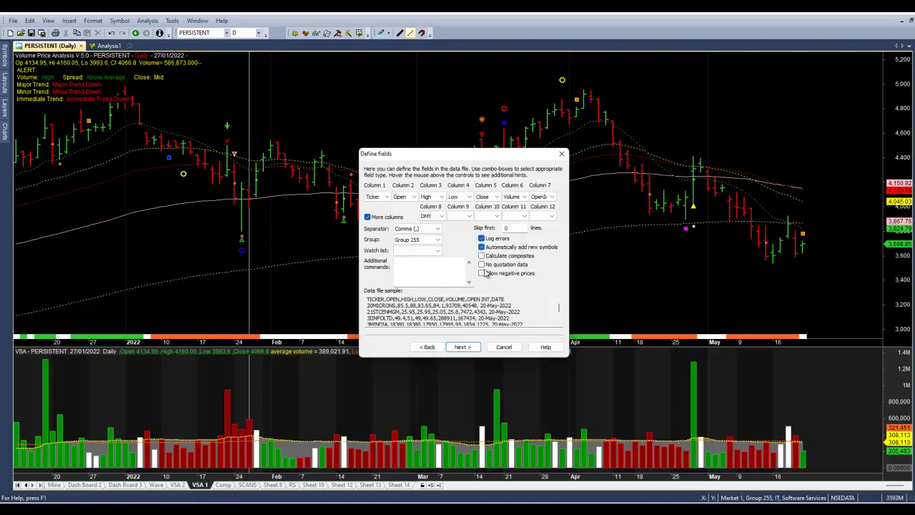
click(482, 265)
Step: Save the settings as importer definition 'bhavcopysample' in bcsample.format and finish the wizard
click(462, 348)
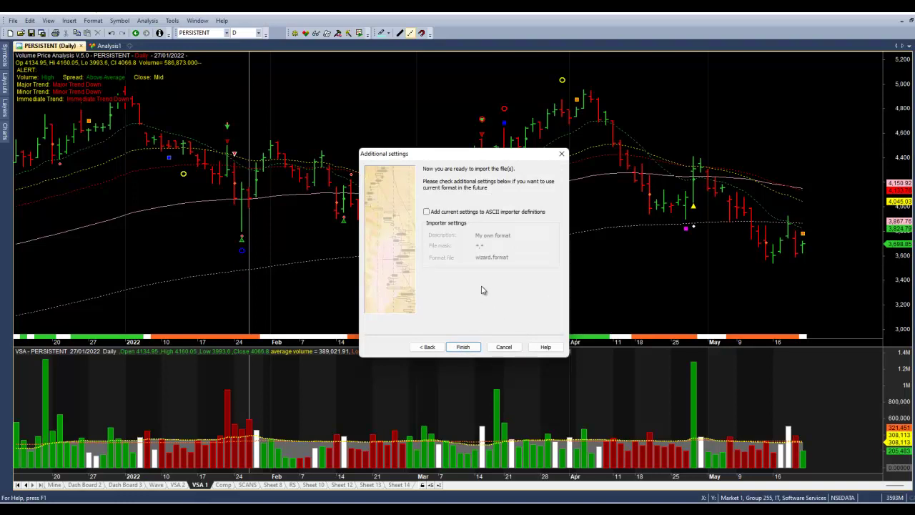
click(427, 213)
drag(516, 236, 453, 235)
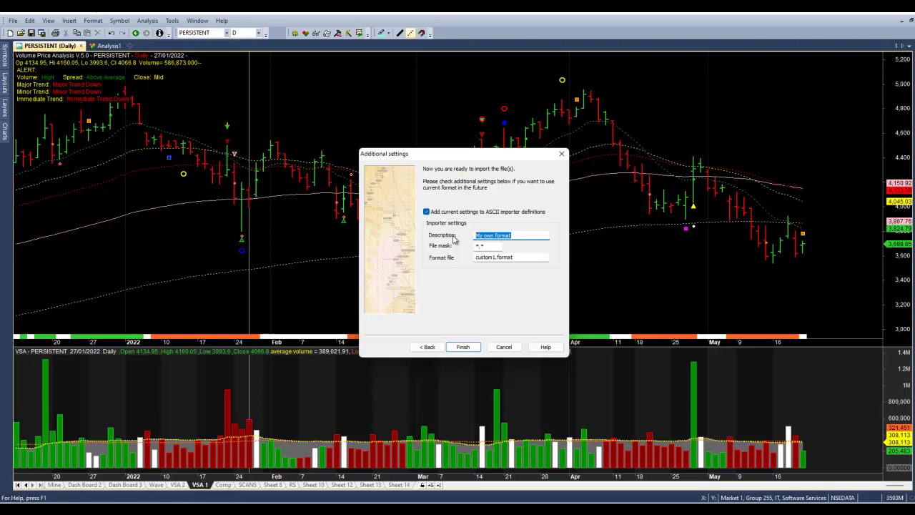
text(bhavcopysample)
drag(495, 257, 469, 254)
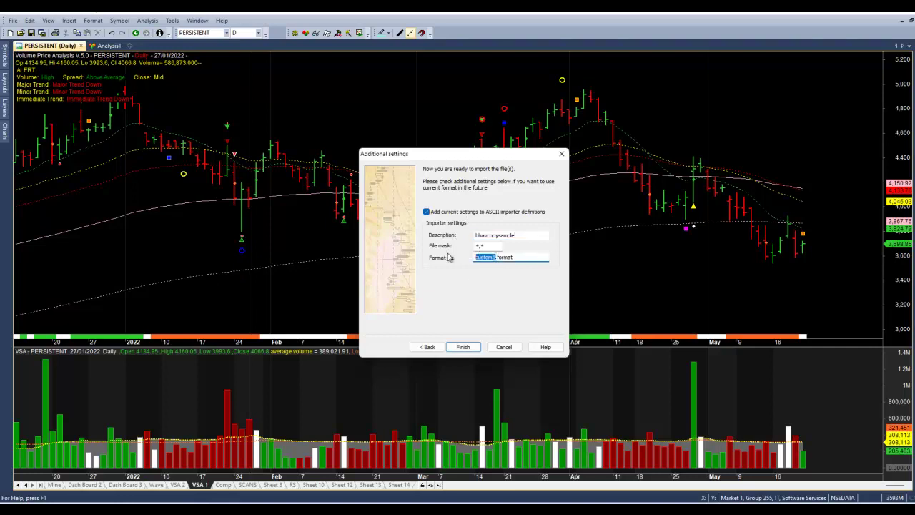
text(bcsample)
click(463, 348)
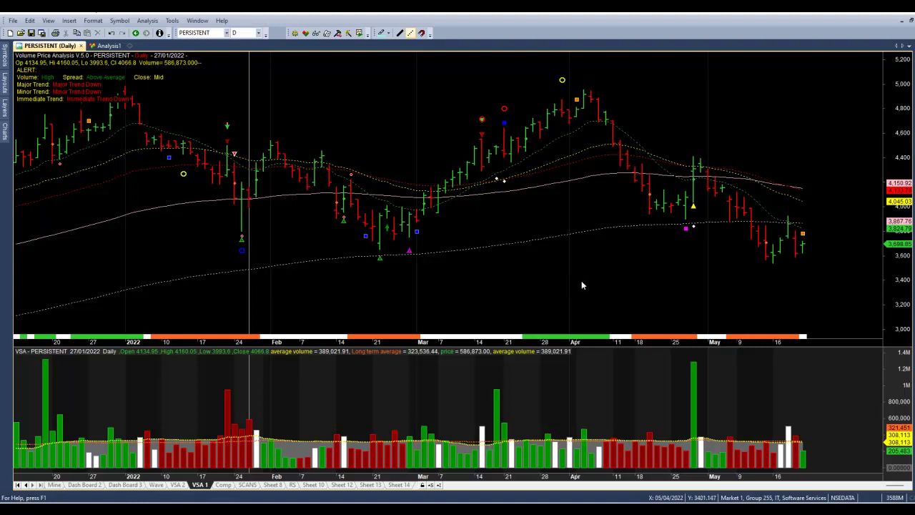
Step: Import Sample Bhav from Downloads through Import ASCII using the bhavcopysample format
click(13, 22)
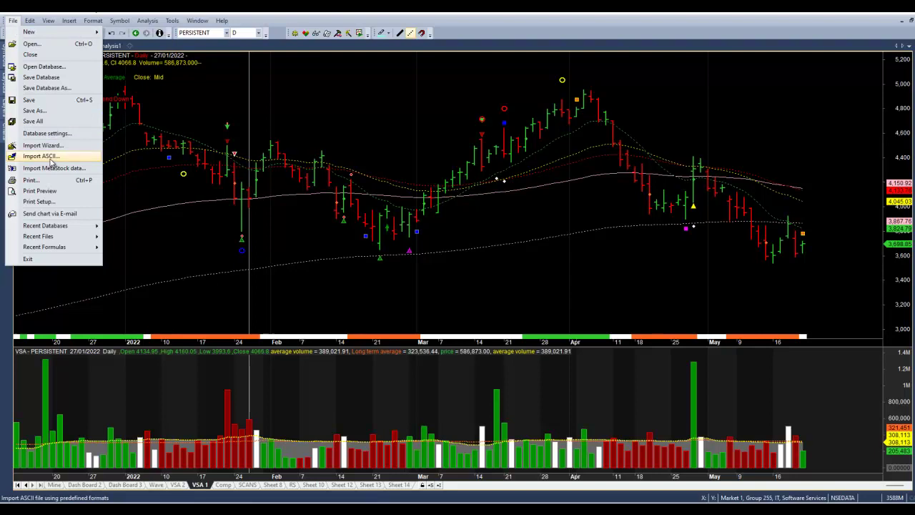
click(51, 160)
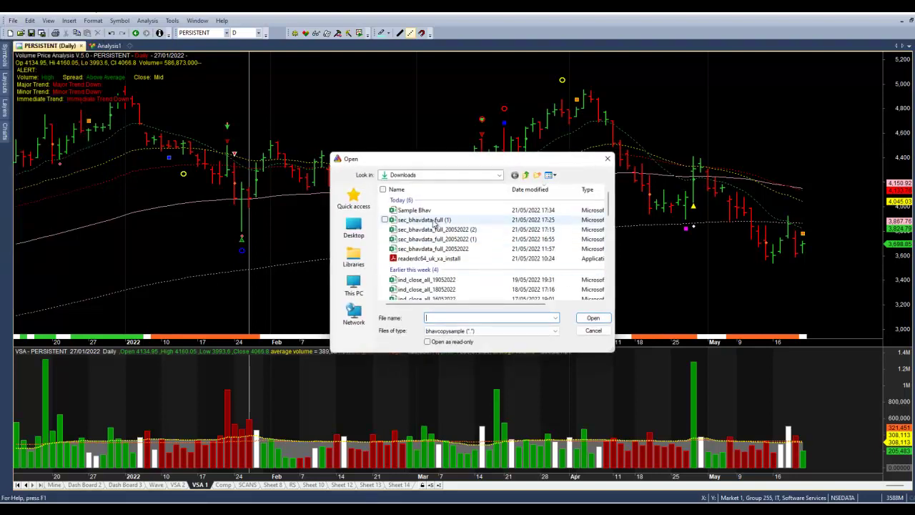
click(426, 211)
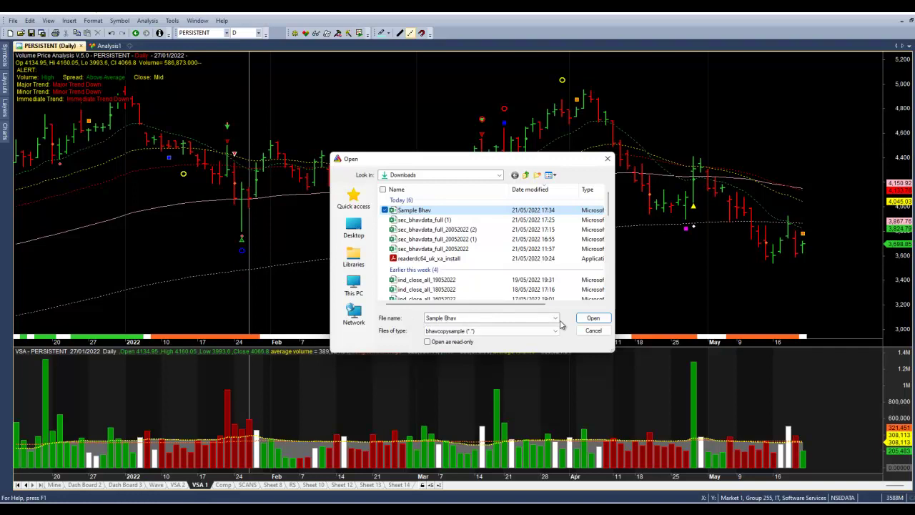
click(555, 318)
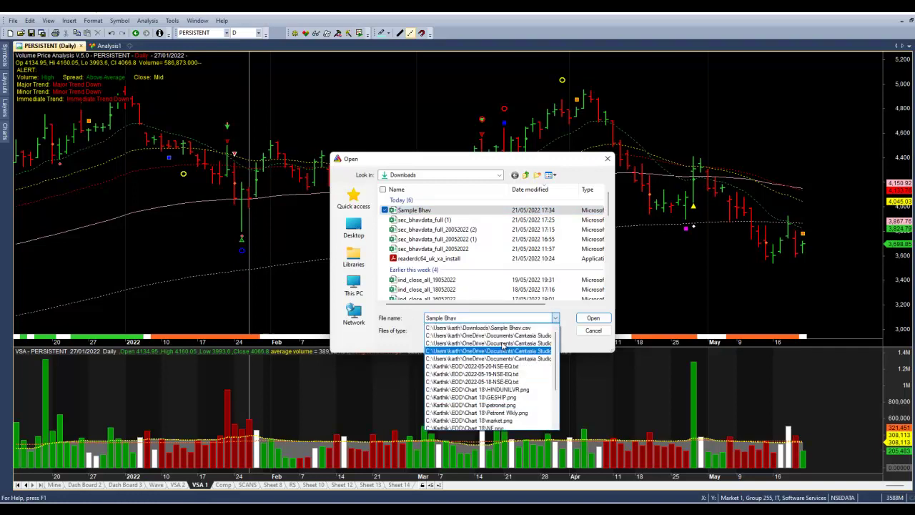
click(461, 319)
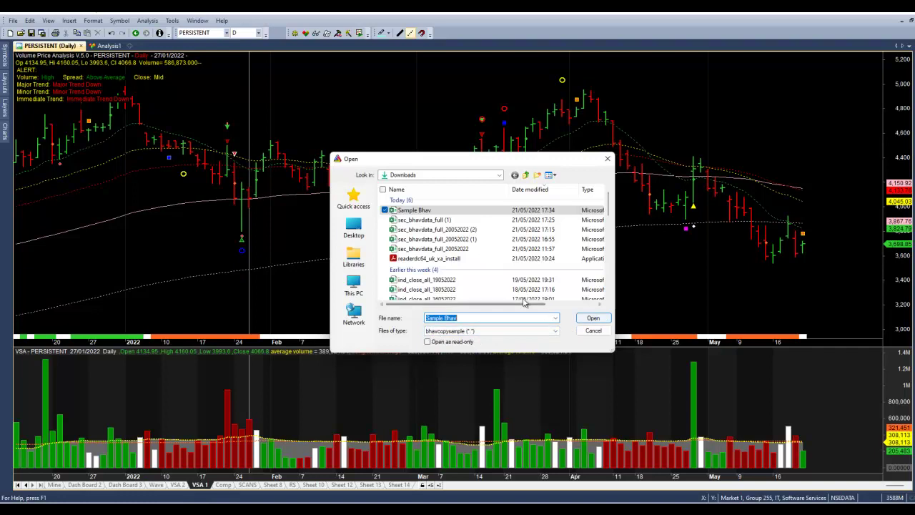
click(593, 319)
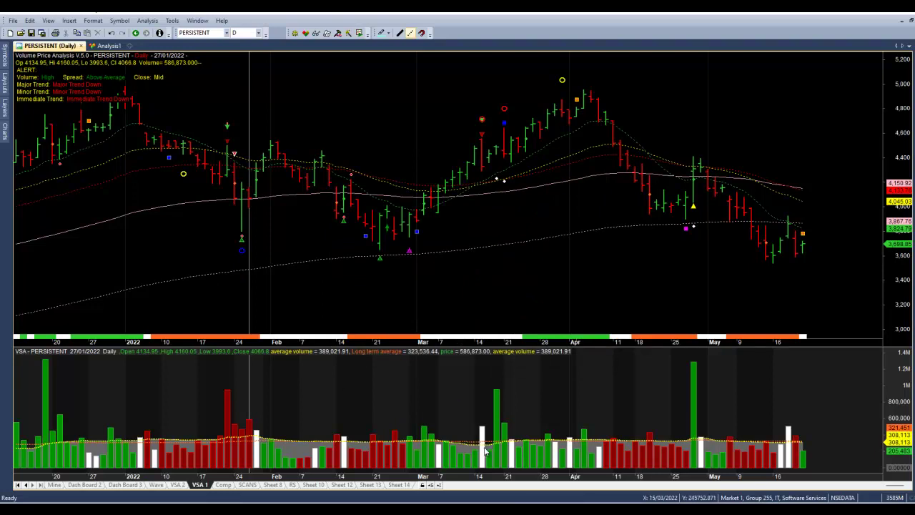
Step: Select the 18/04/2022 bar, arrange all panes, and resize dividers to enlarge Deliverable Volume
click(638, 475)
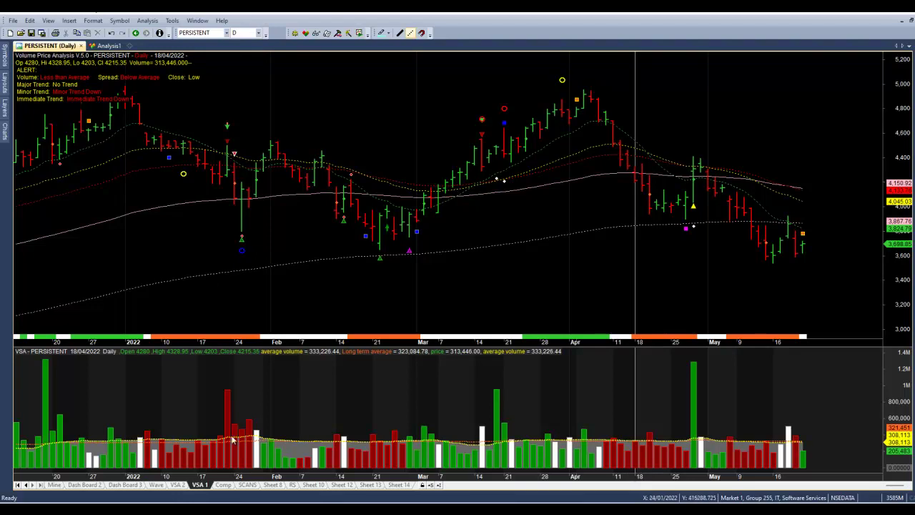
right_click(354, 400)
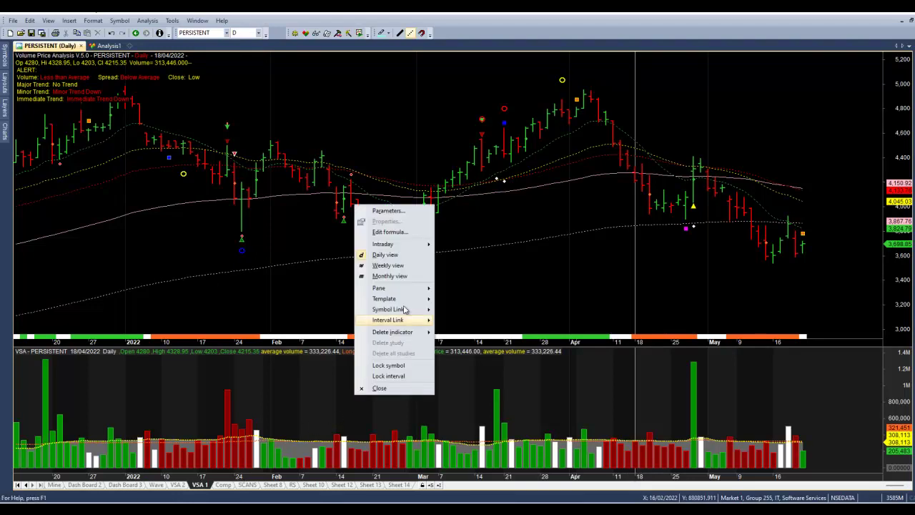
mouse_move(414, 288)
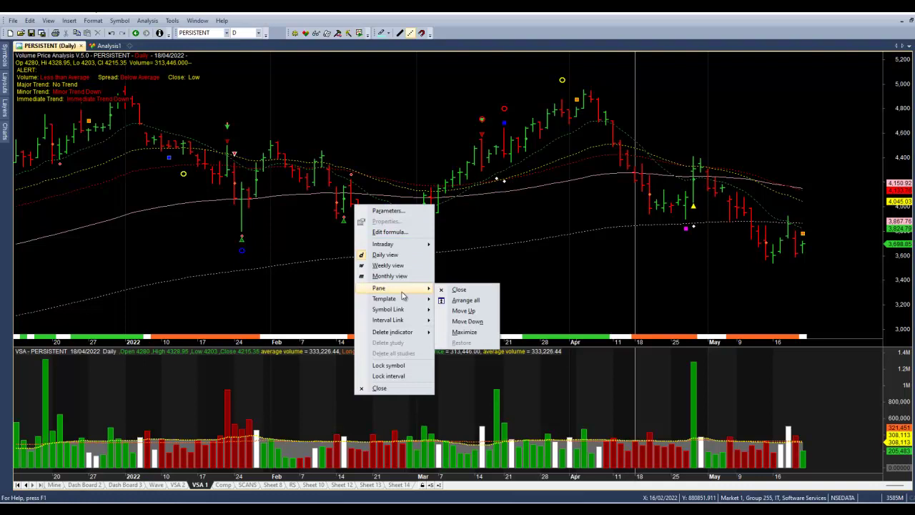
click(476, 304)
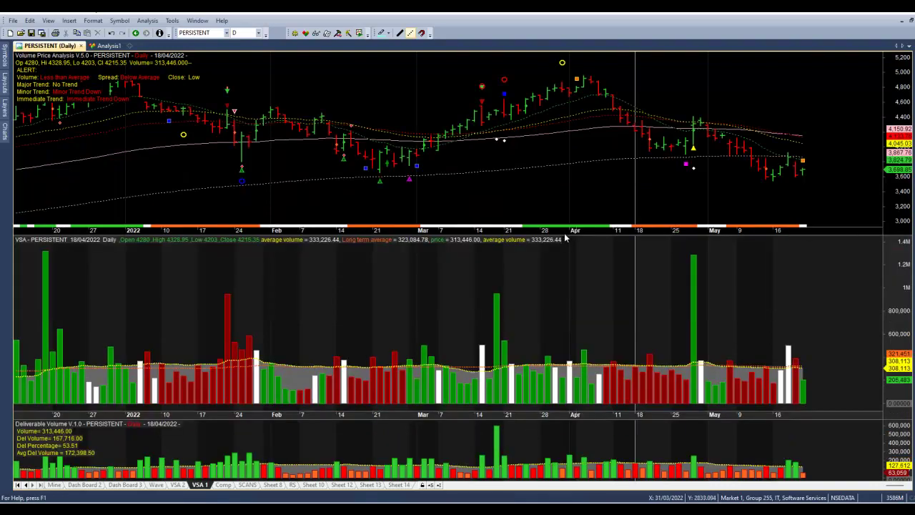
drag(567, 236, 559, 323)
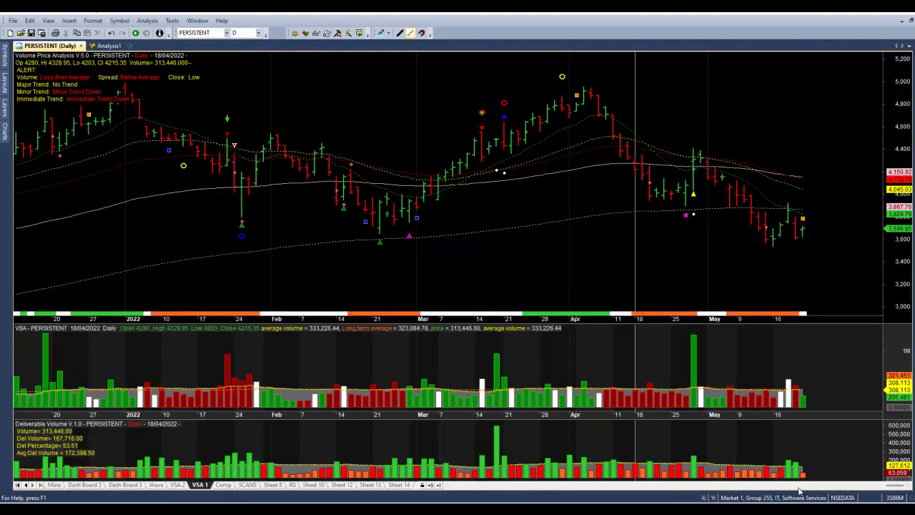
drag(763, 422, 760, 400)
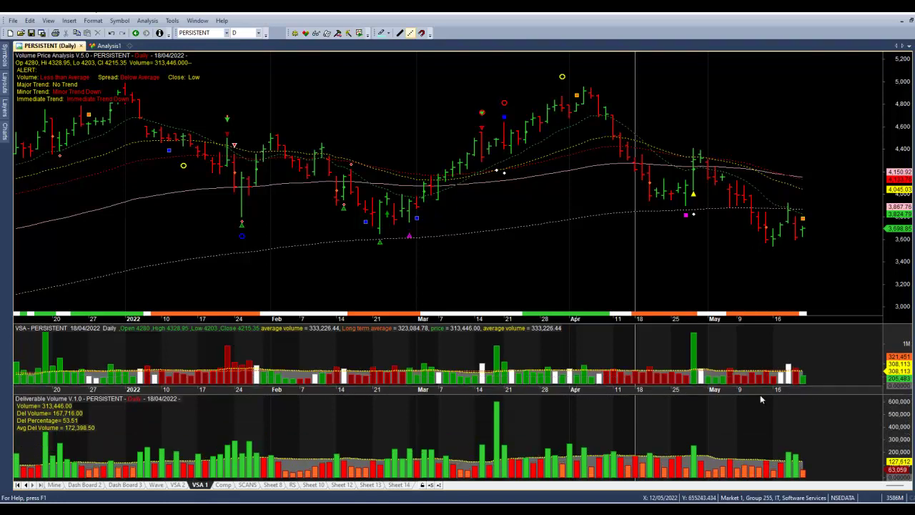
Step: Open the Deliverable Volume pane's formula and highlight the line 't = OpenInt'
right_click(530, 438)
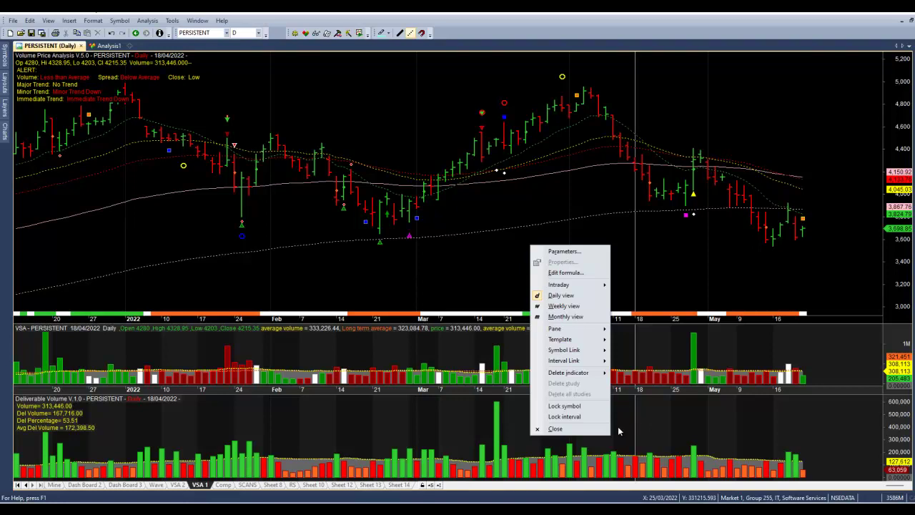
click(572, 274)
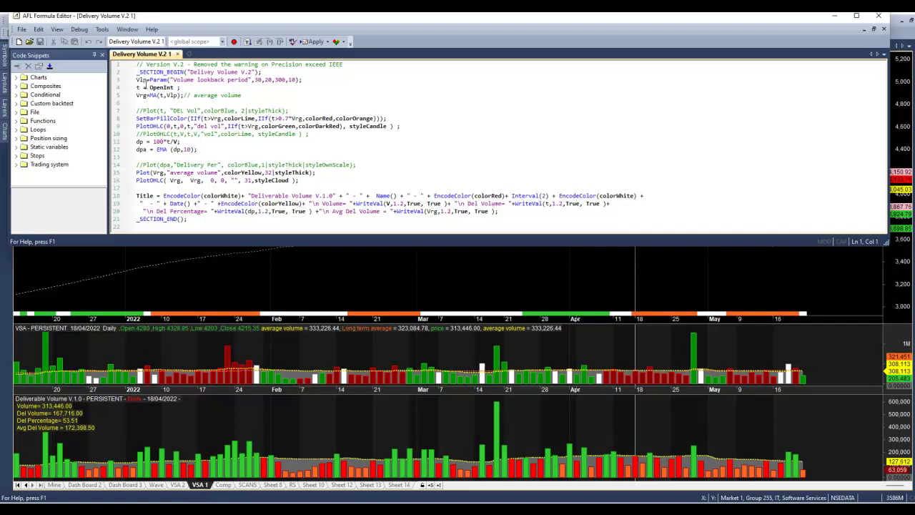
drag(137, 87, 173, 88)
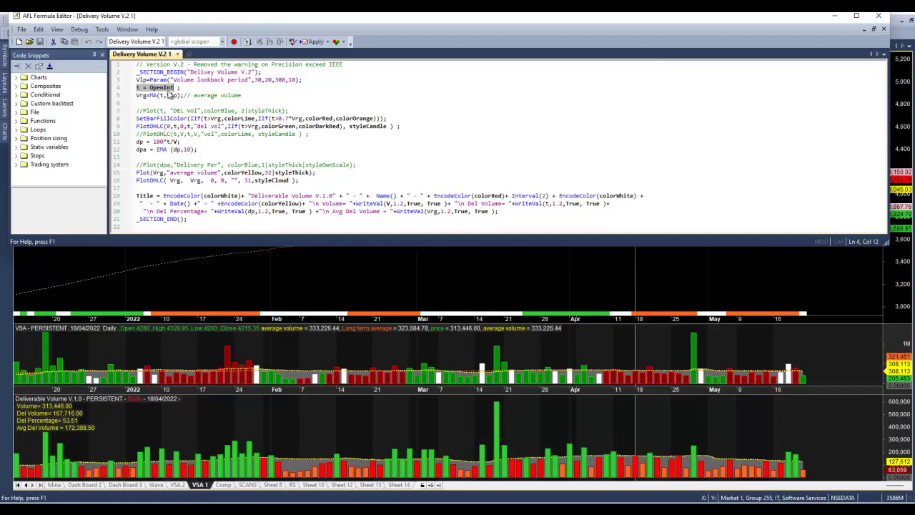
Step: Bring the PERSISTENT chart back in front and select the 24/02/2022 bar
mouse_move(230, 126)
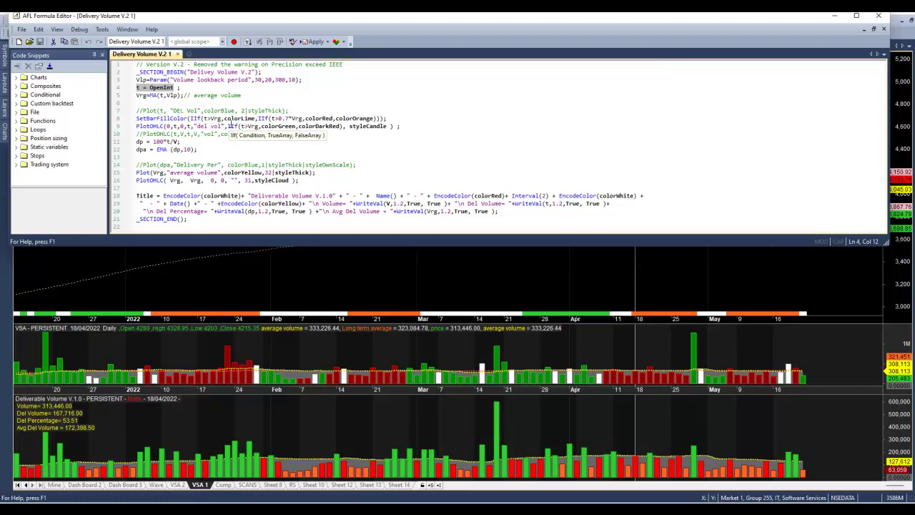
click(392, 281)
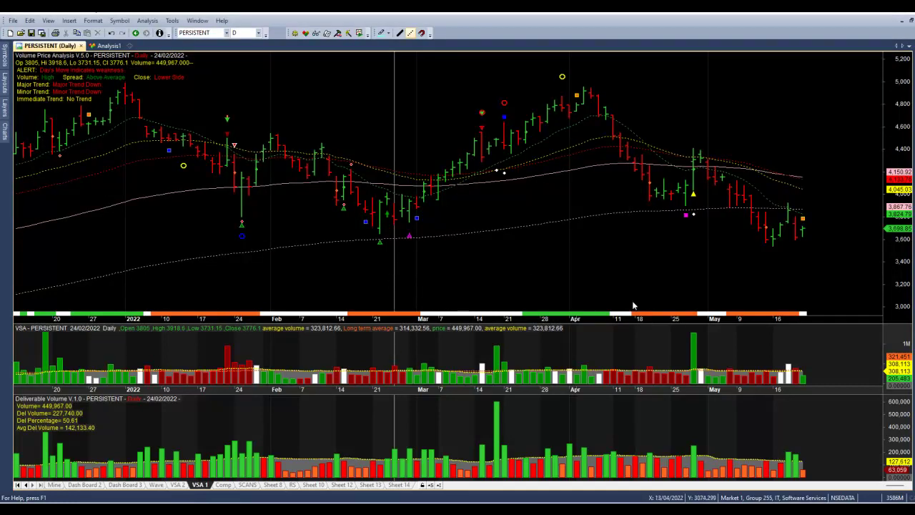